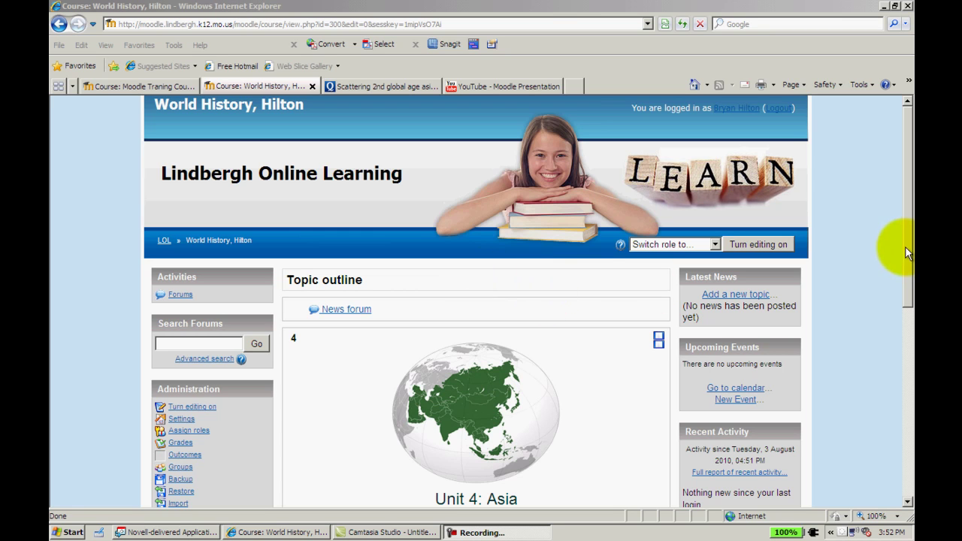
Turn editing on for World History and open Add a resource under Unit 4: Asia.
drag(908, 246, 906, 316)
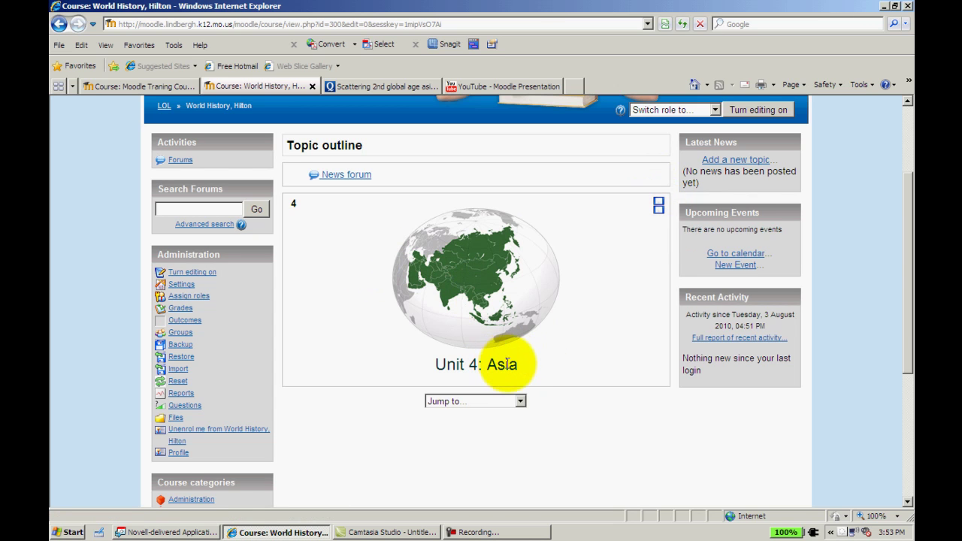
drag(911, 311, 912, 300)
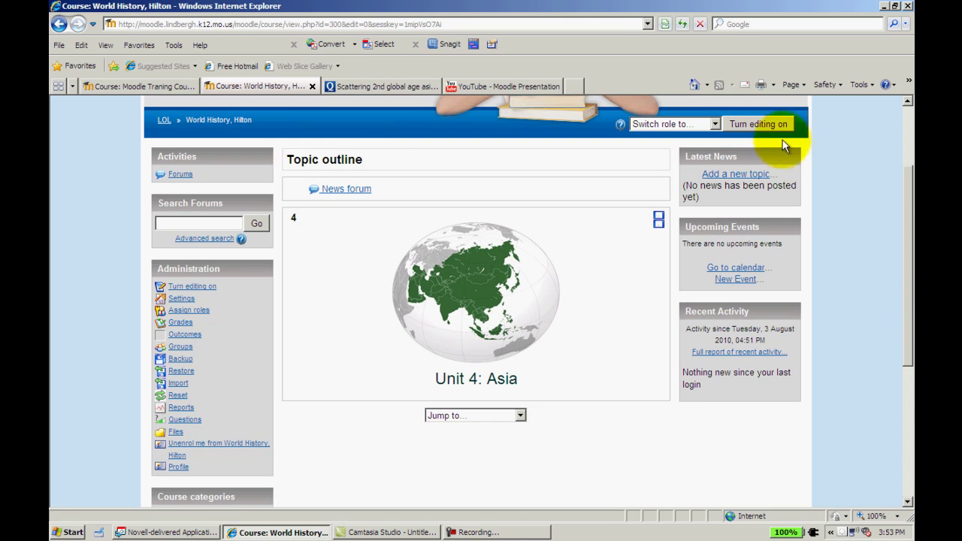
click(781, 129)
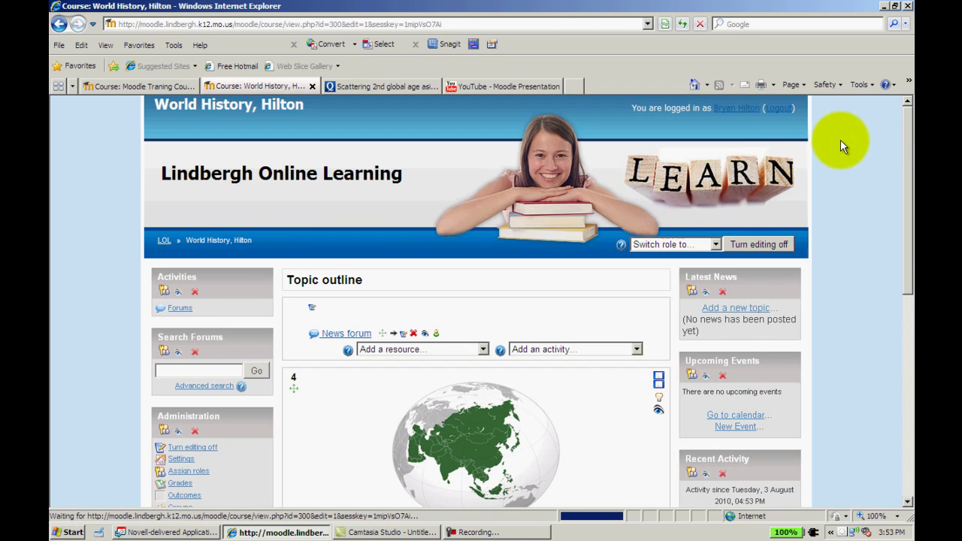
drag(908, 160, 904, 262)
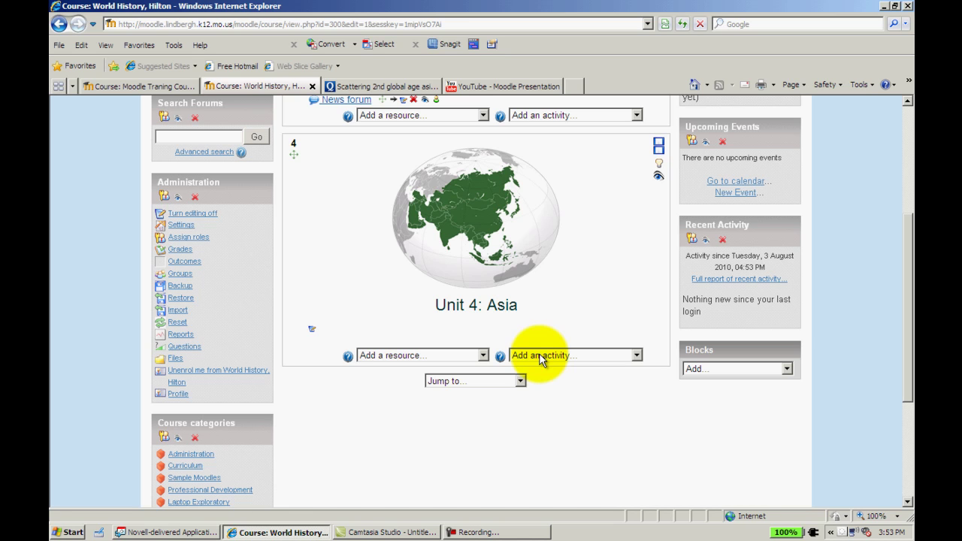
click(483, 356)
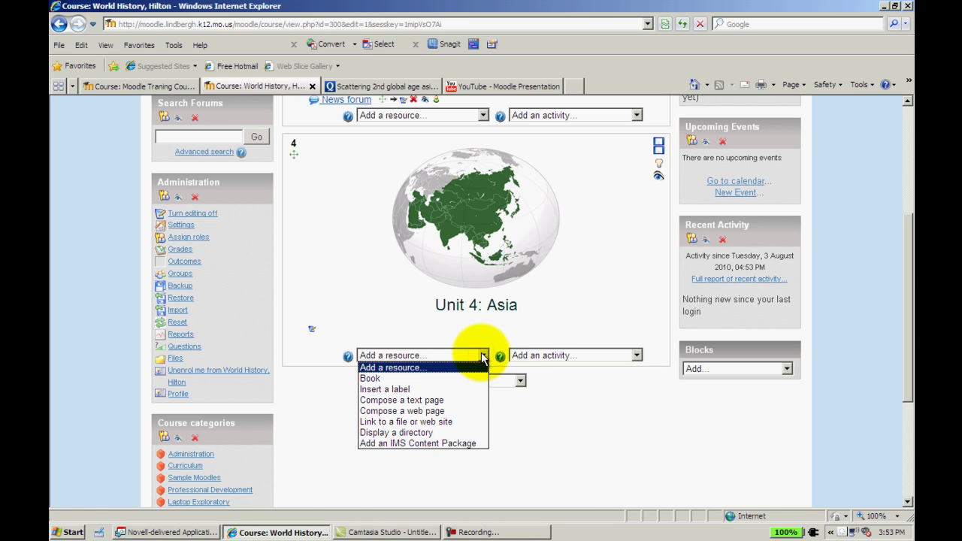
Insert a label in topic 4, then type and select the text 'Asia Lesson'.
click(453, 389)
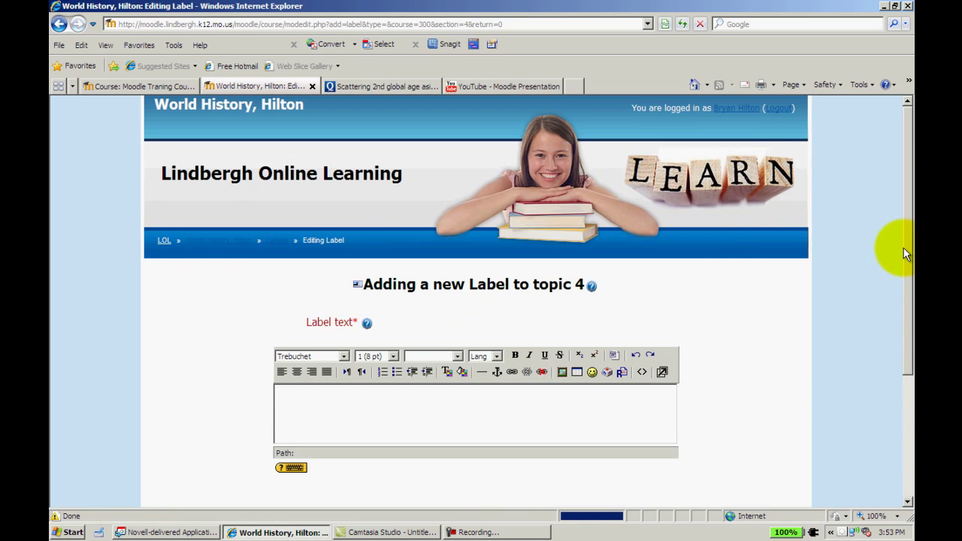
drag(906, 237, 910, 309)
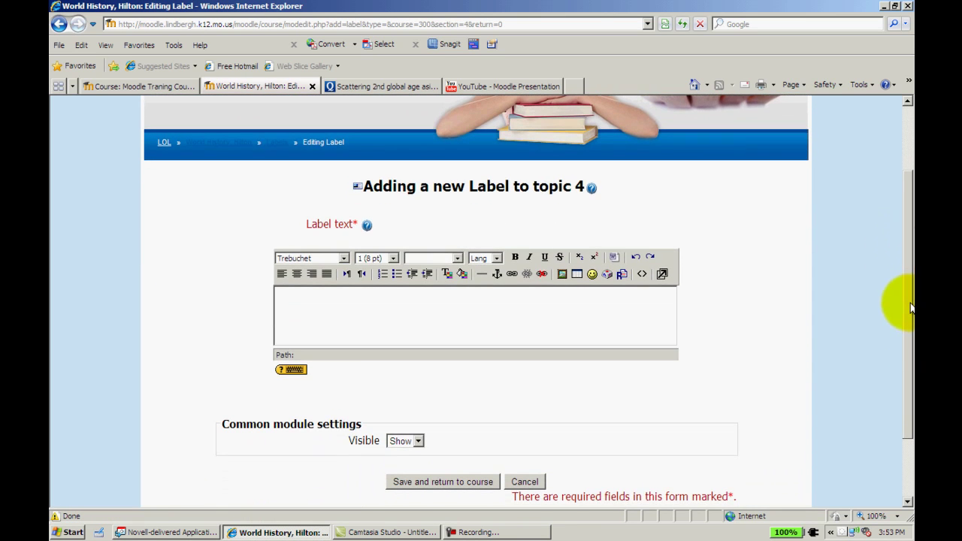
click(613, 318)
text(Asia Lesson)
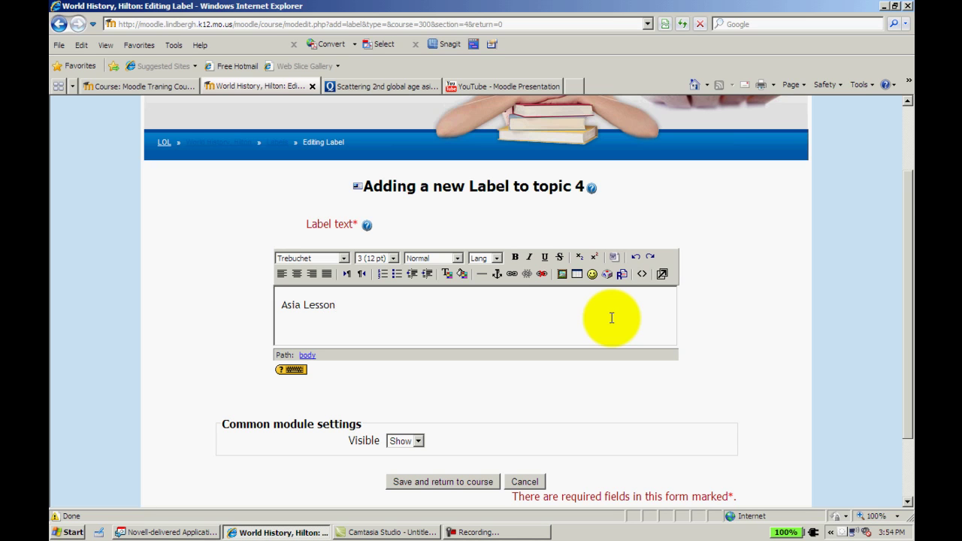
drag(337, 306, 283, 307)
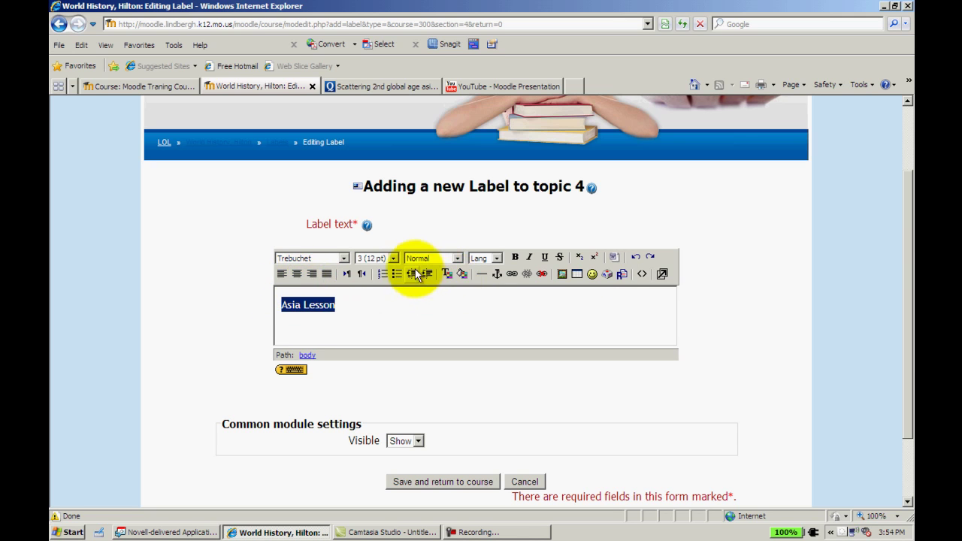
Format the Asia Lesson text at size 4 (14 pt) in gold #CCCC00.
click(394, 259)
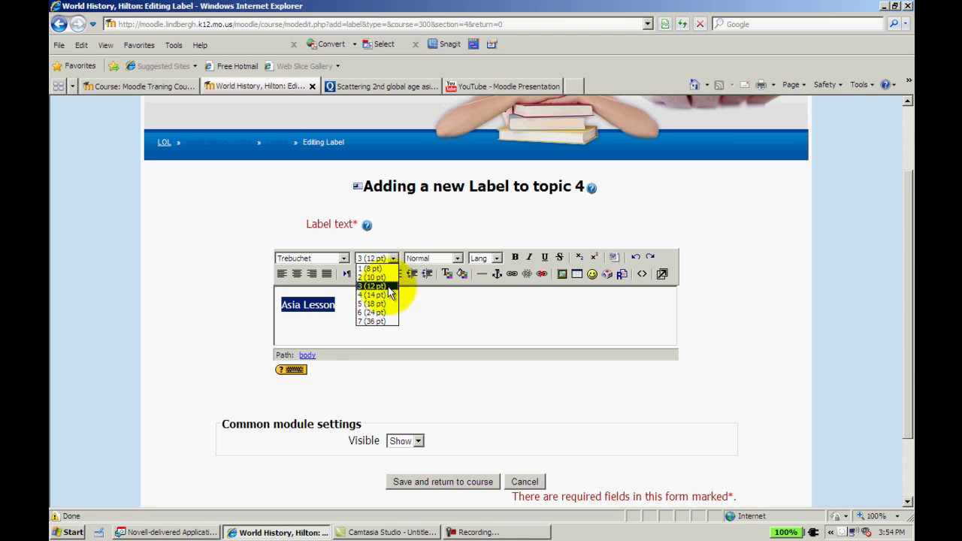
click(389, 296)
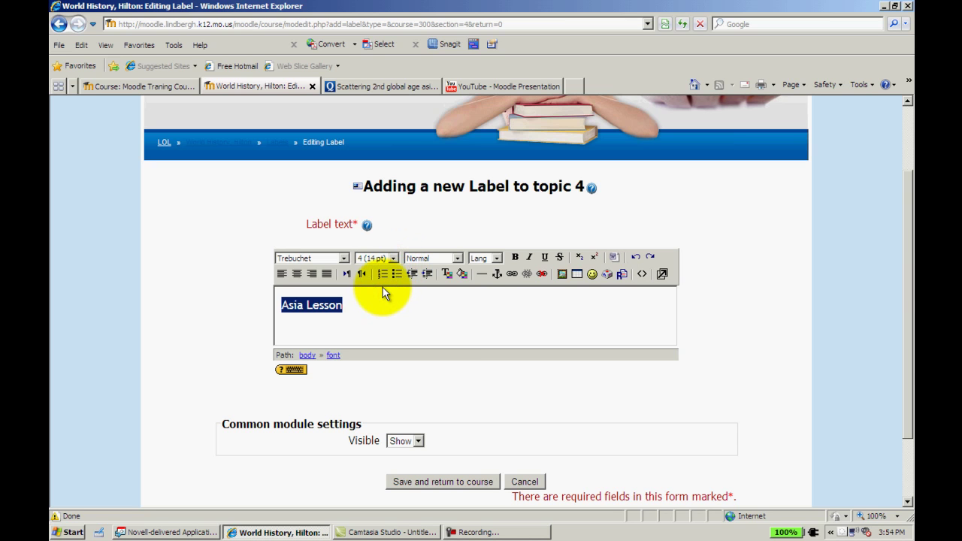
click(446, 275)
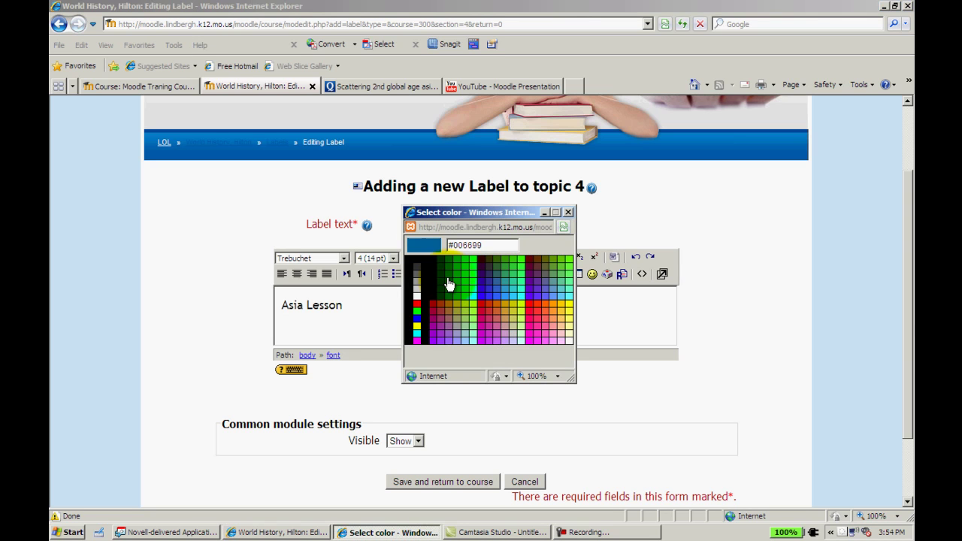
click(515, 309)
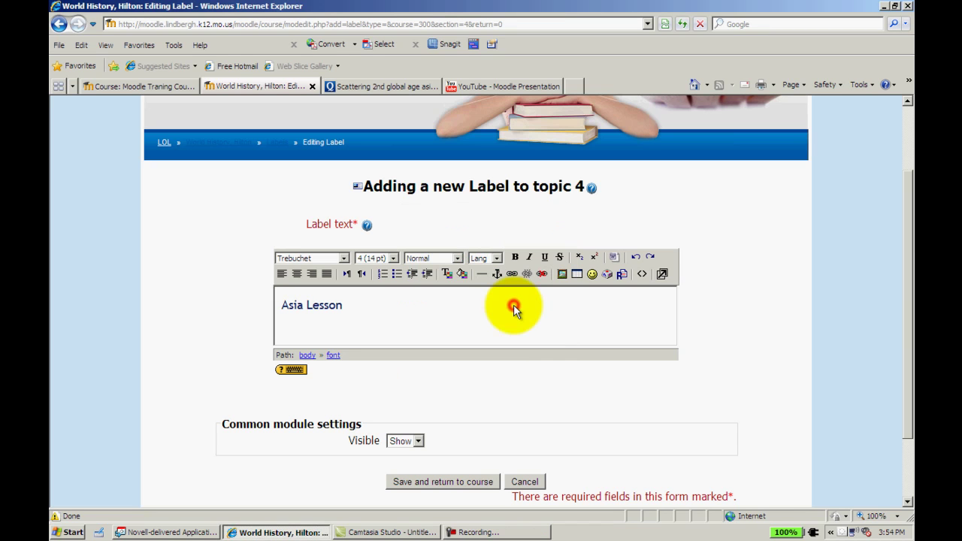
click(359, 306)
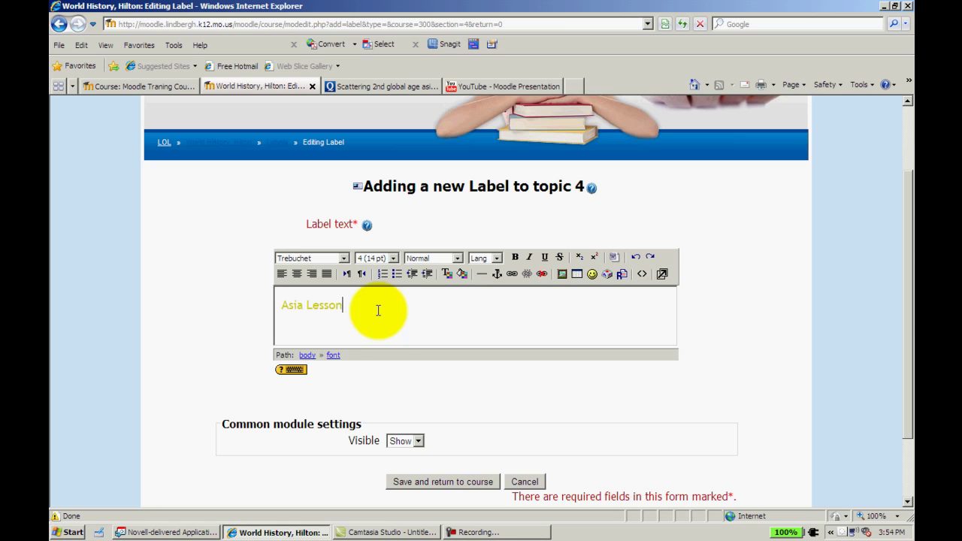
Add a horizontal rule above the gold Asia Lesson text and save the label.
click(443, 476)
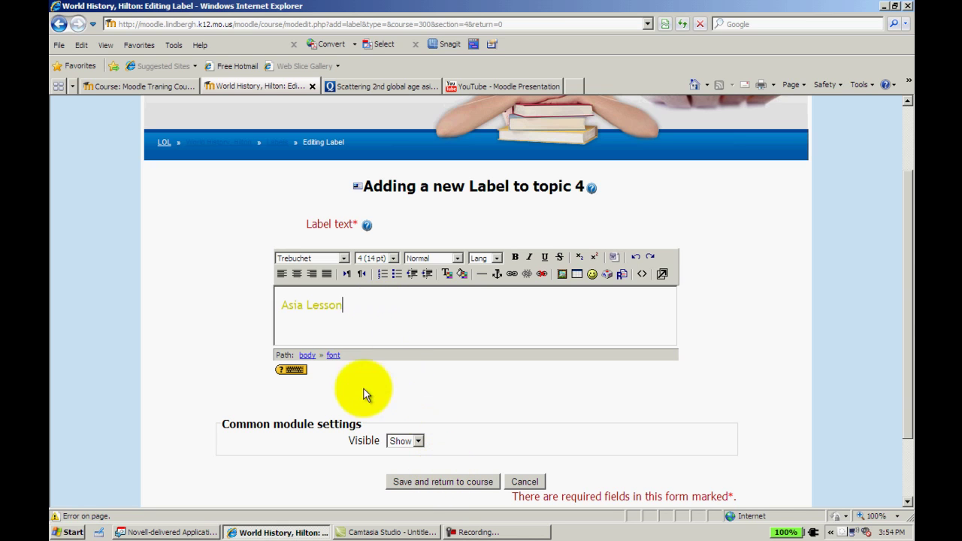
click(282, 305)
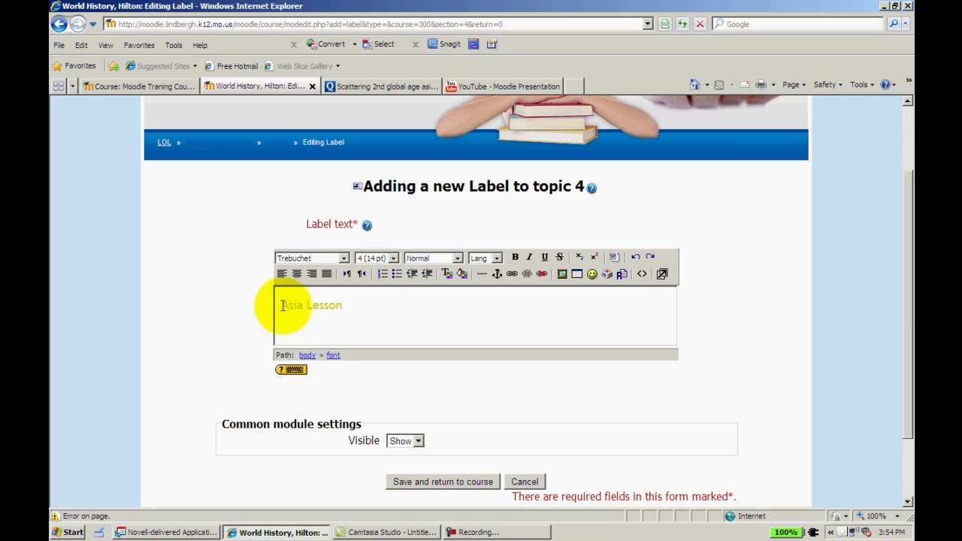
key(Return)
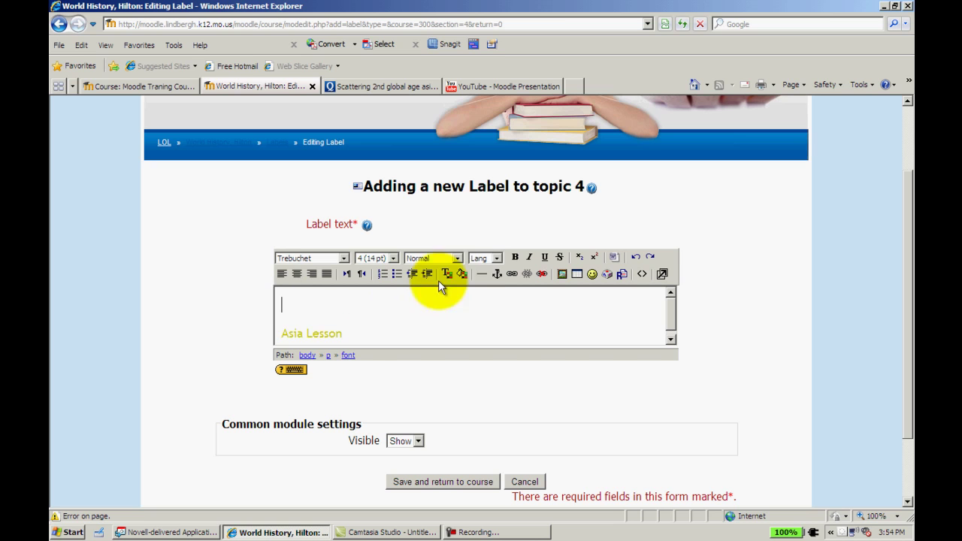
click(483, 275)
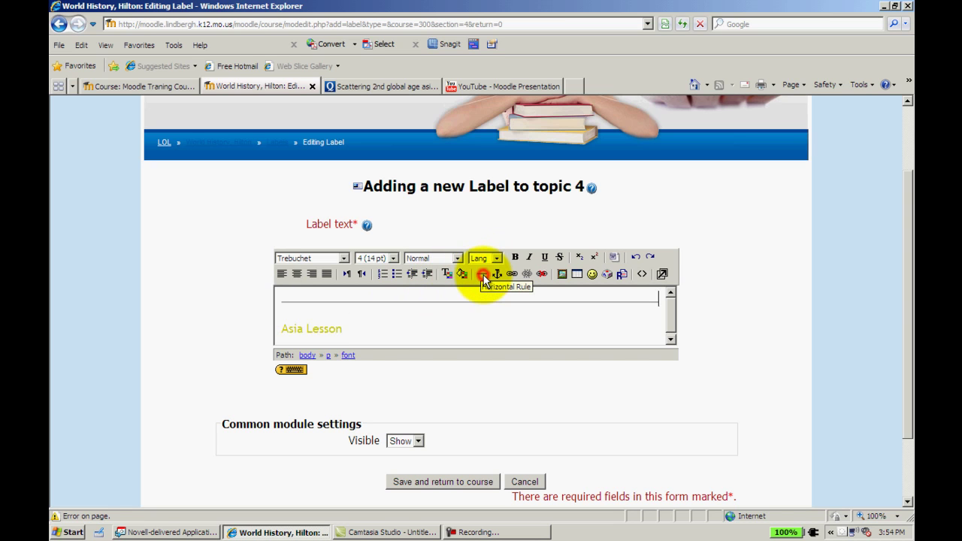
click(281, 328)
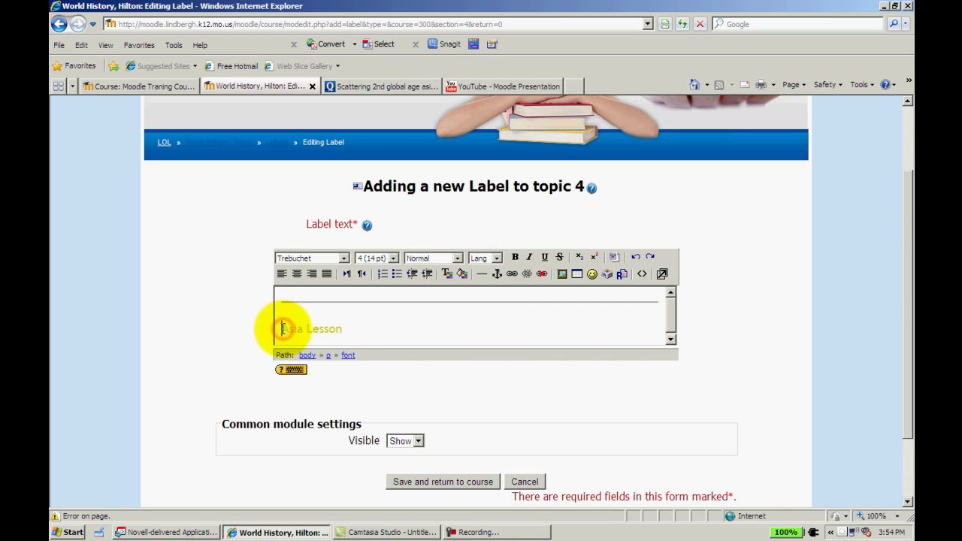
key(BackSpace)
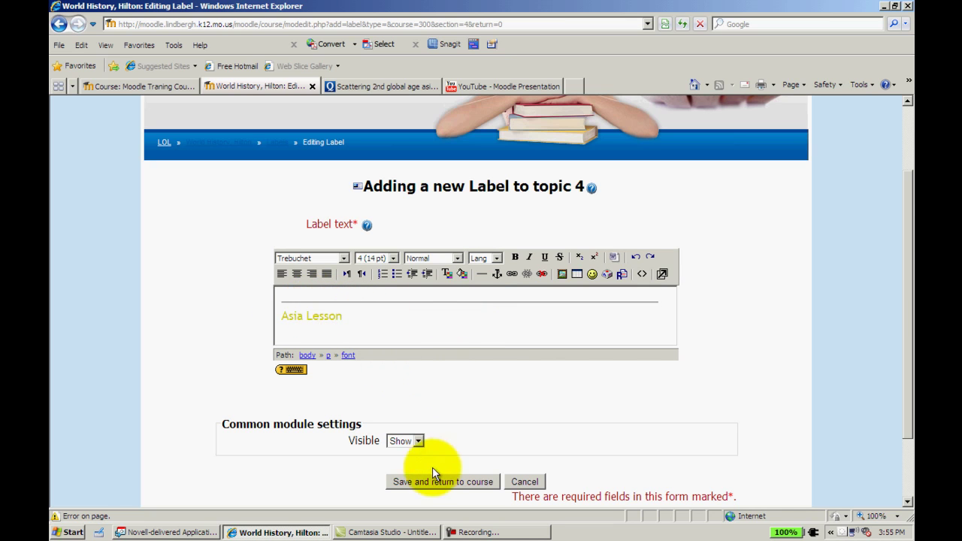
click(461, 482)
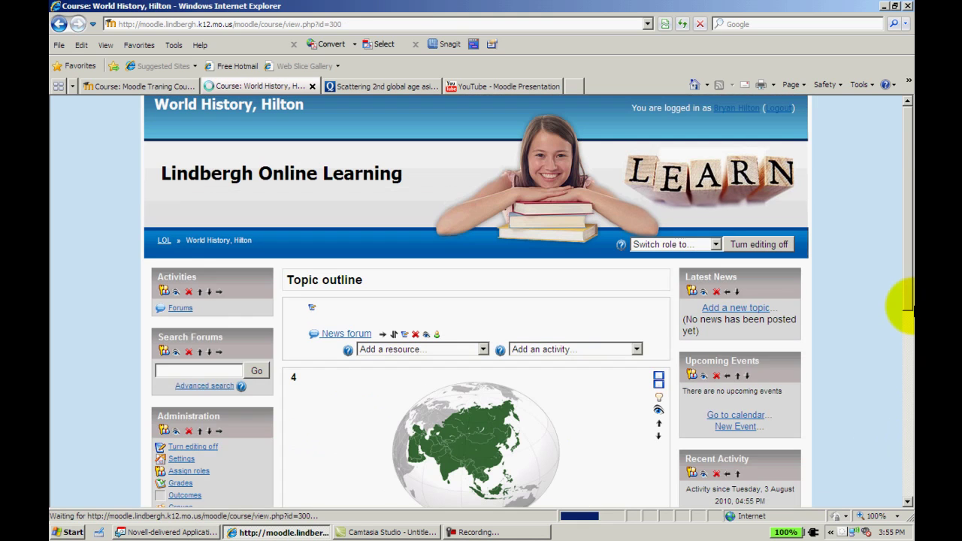
Scroll down and open Add a resource below the Asia Lesson label.
scroll(907, 290, down, 3)
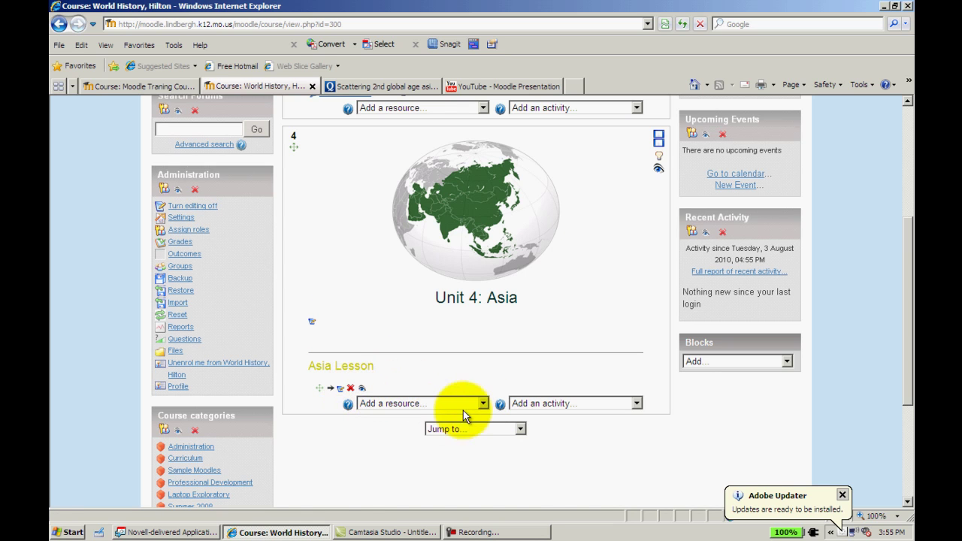
click(483, 403)
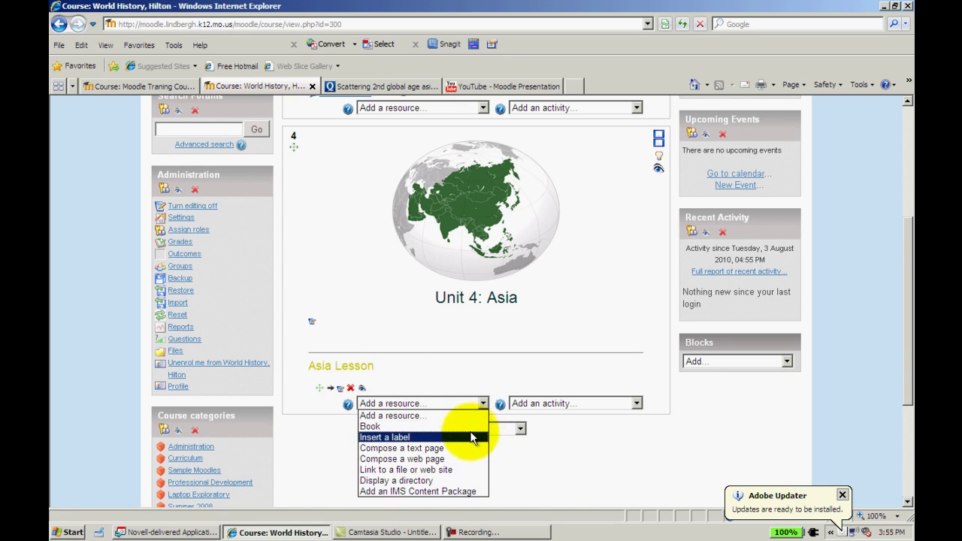
Insert another label in topic 4, then type and select 'Useful Materal'.
click(470, 433)
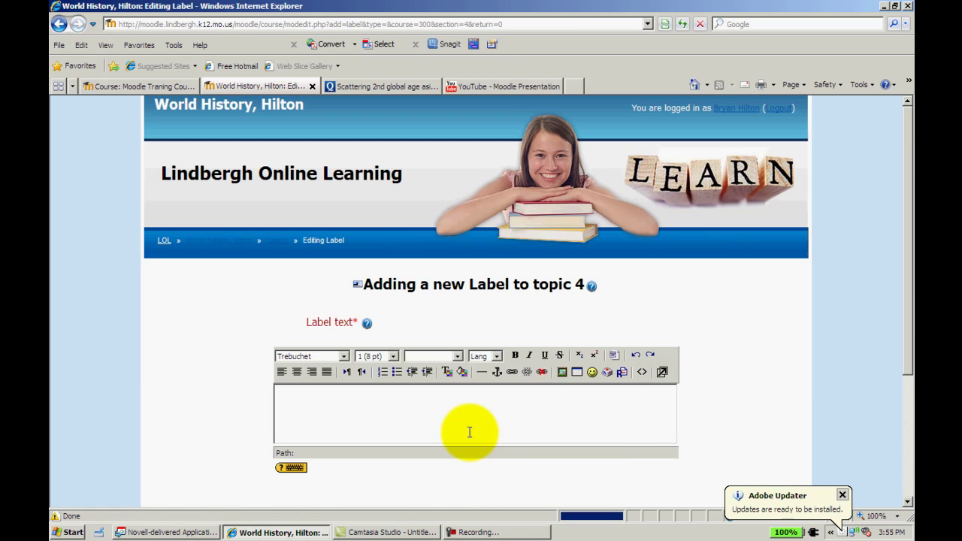
click(359, 392)
text(Usefu)
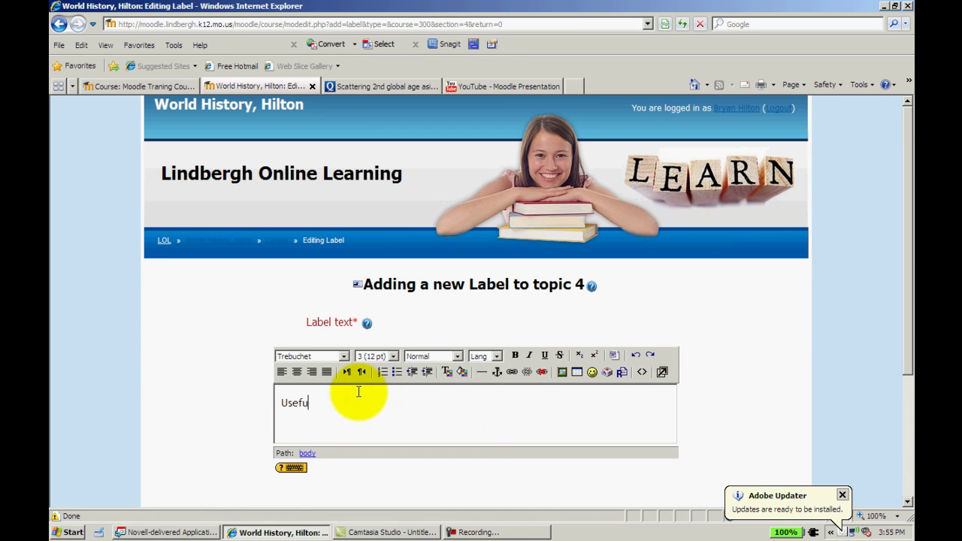
text(l Materal)
drag(359, 398, 297, 398)
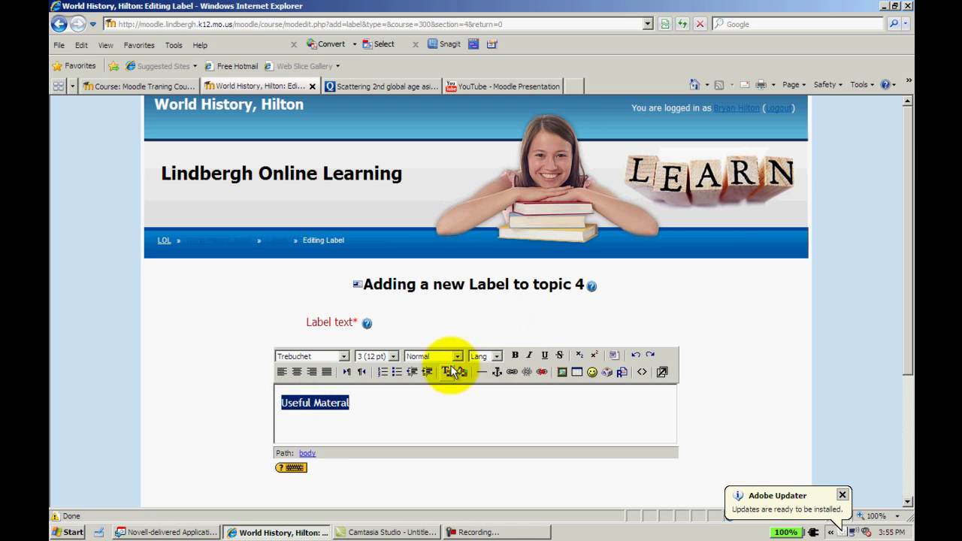
Format 'Useful Materal' at 14 pt in gold and save the label.
click(392, 356)
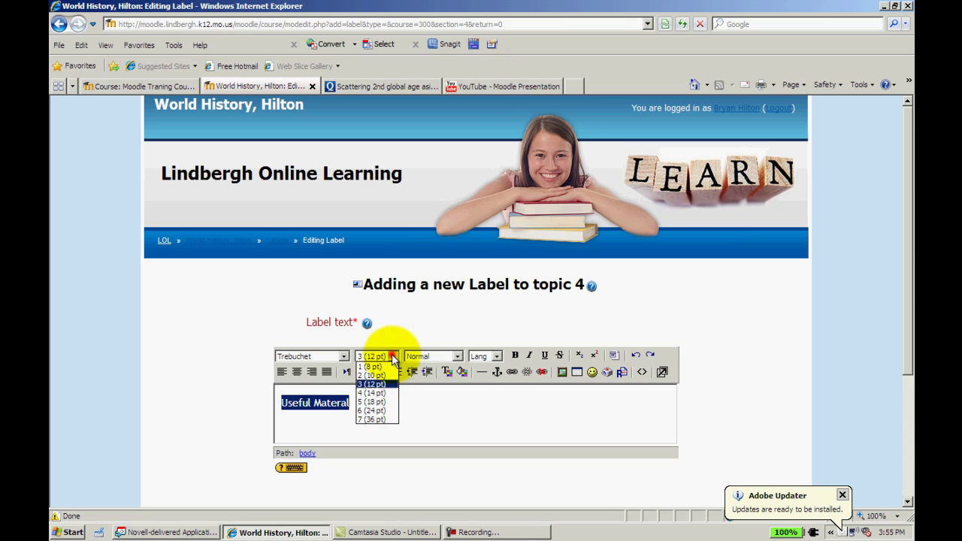
click(379, 393)
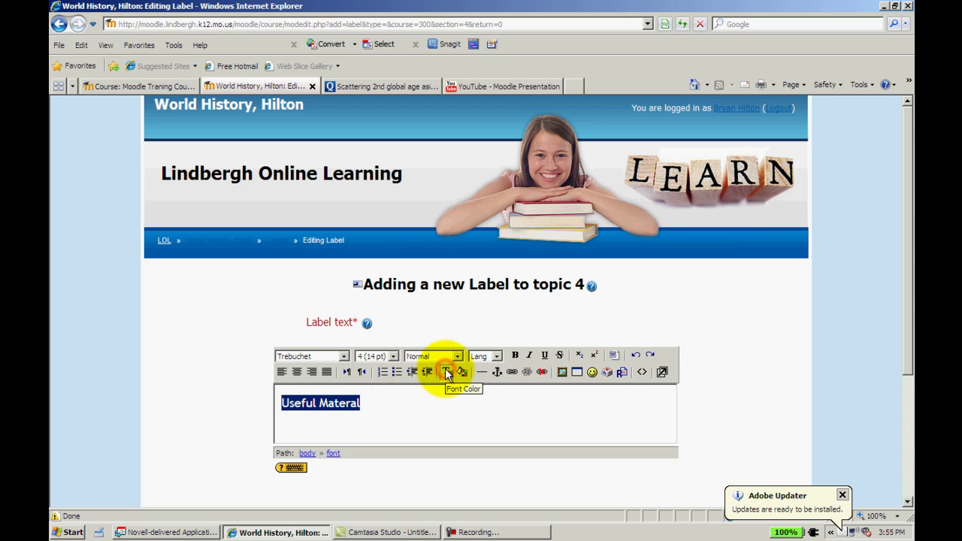
click(447, 372)
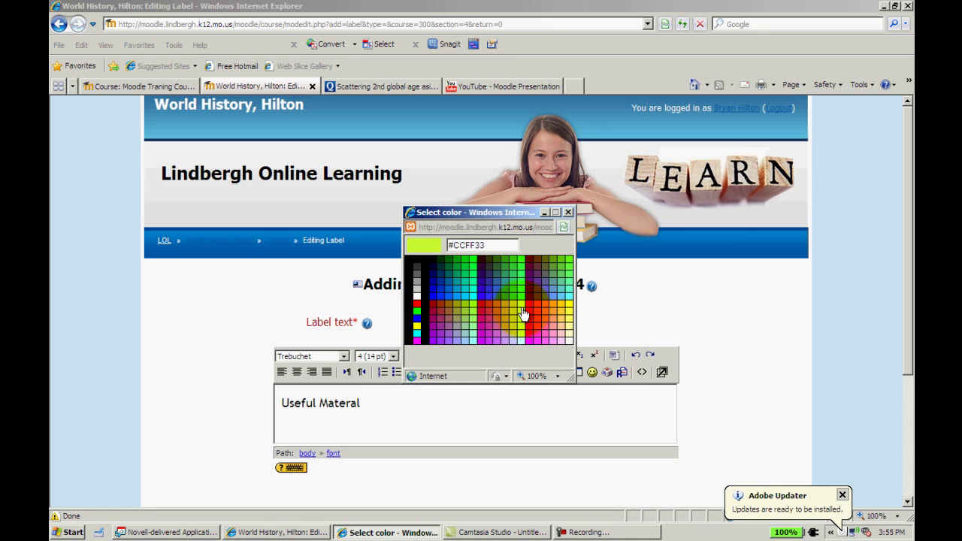
click(517, 310)
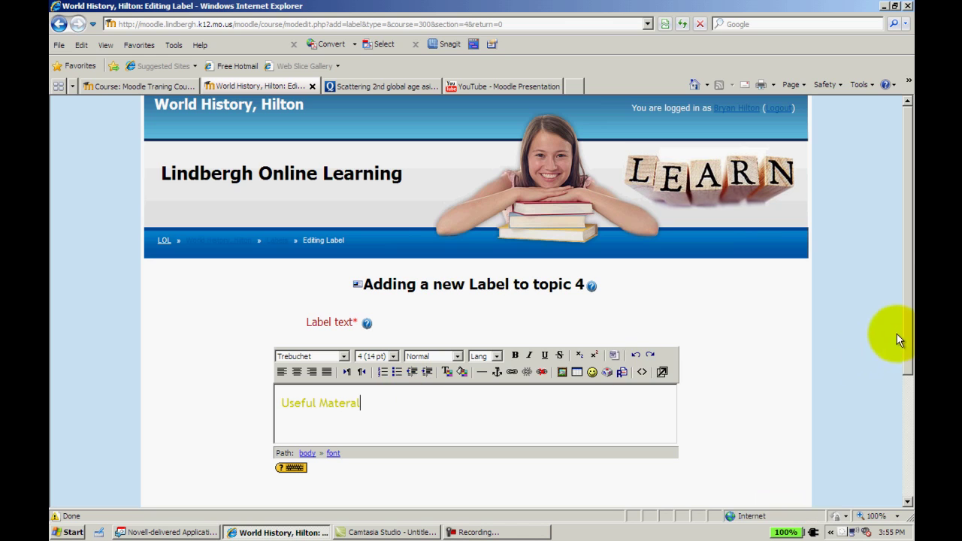
scroll(897, 333, down, 3)
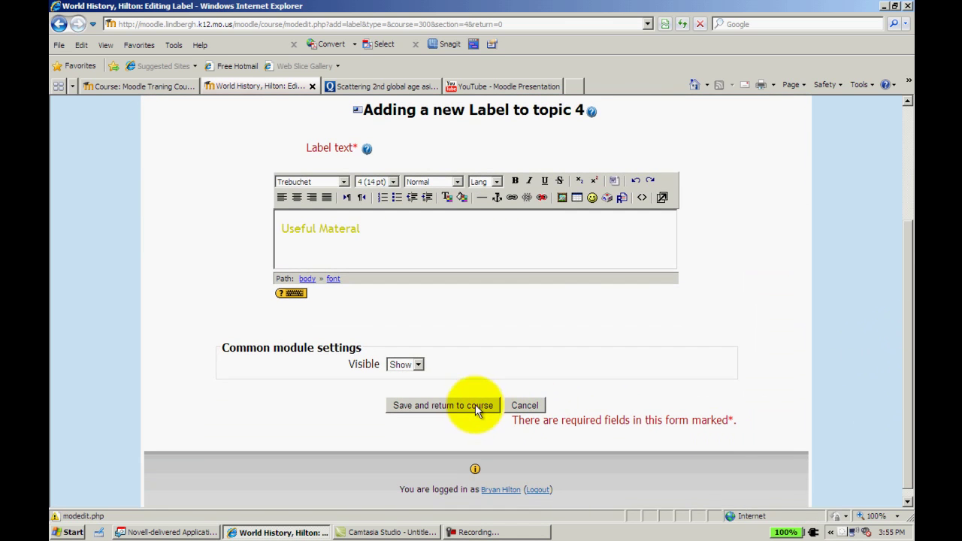
click(475, 406)
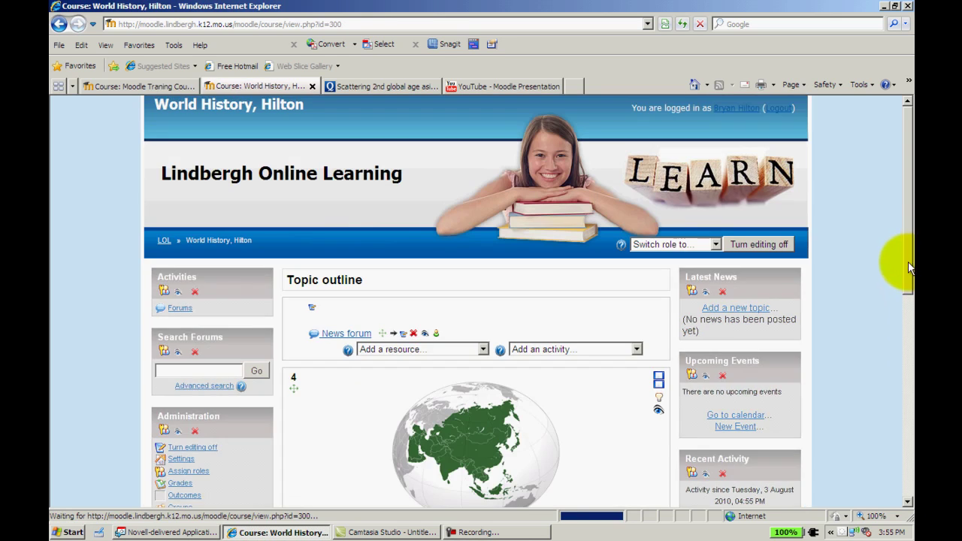
Drag the Useful Materal label above the Asia Lesson label in topic 4.
drag(907, 263, 907, 408)
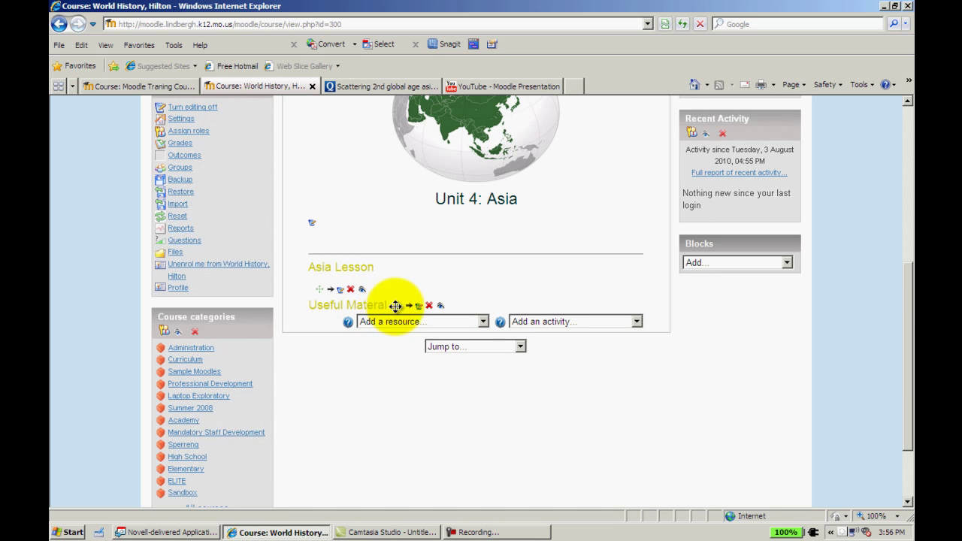
drag(397, 306, 388, 245)
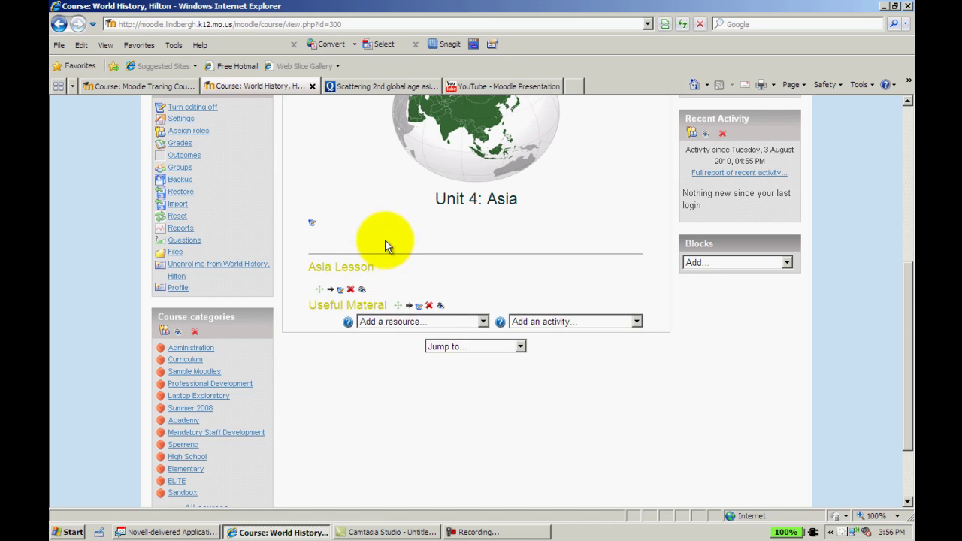
drag(399, 303, 404, 250)
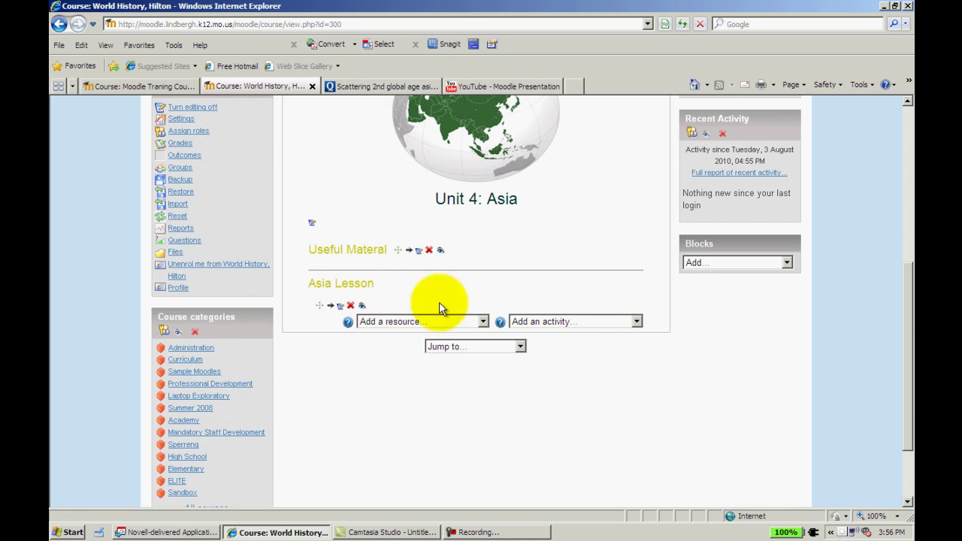
Insert another label in topic 4 and switch its editor to HTML source mode.
click(484, 322)
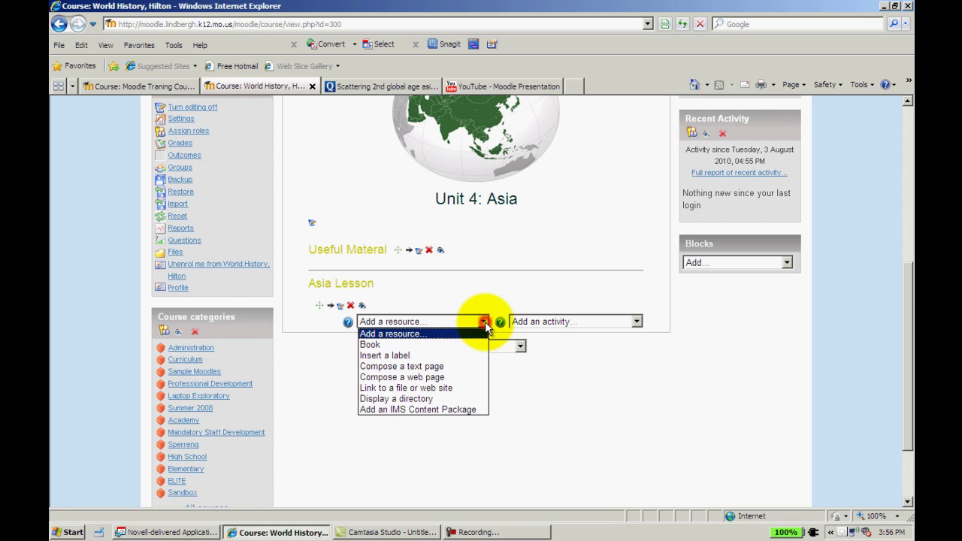
click(459, 356)
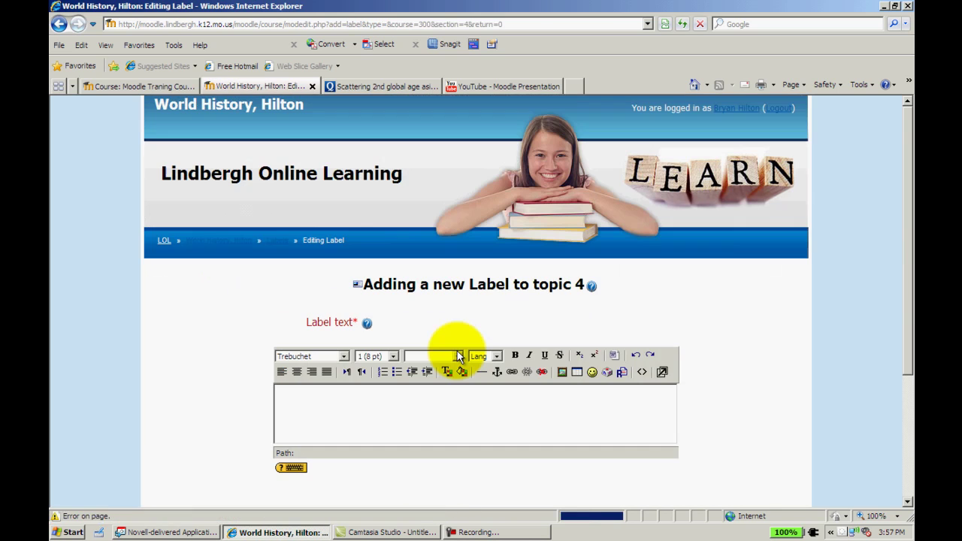
click(641, 371)
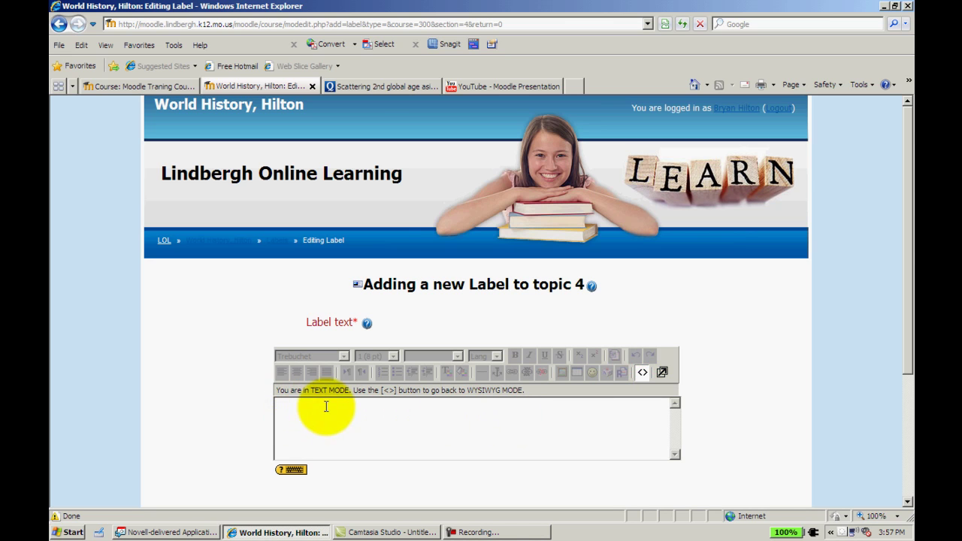
Copy the embed code of the 2nd global age asia Quizlet Scatter game.
click(378, 82)
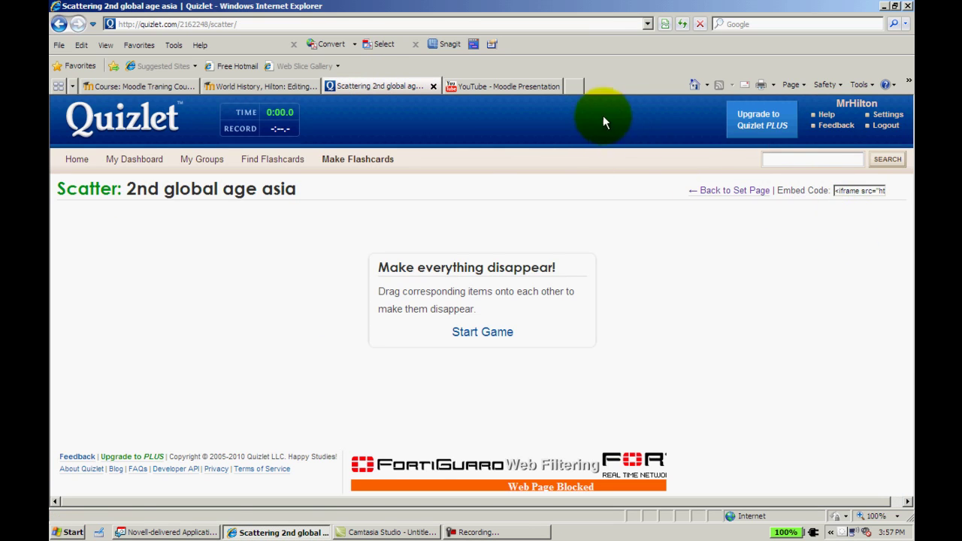
click(523, 87)
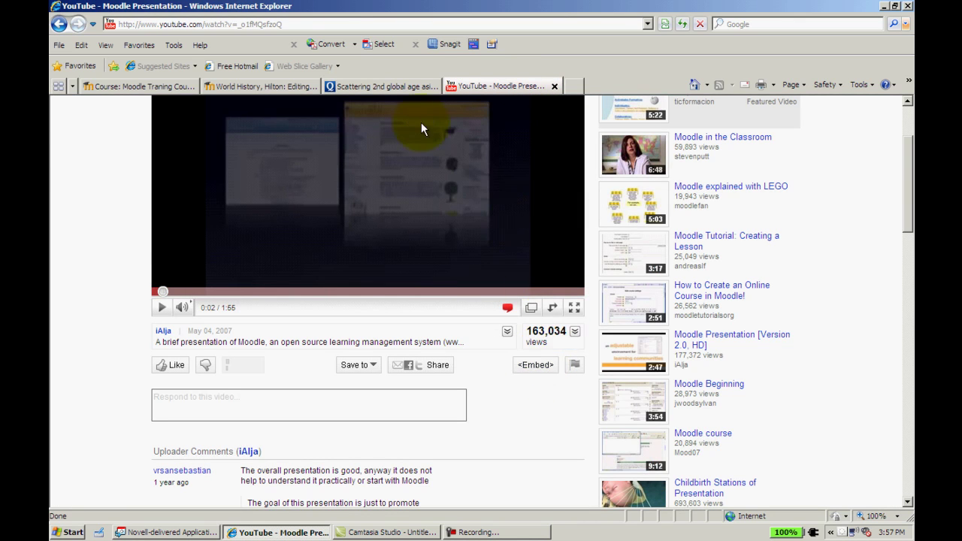
click(392, 87)
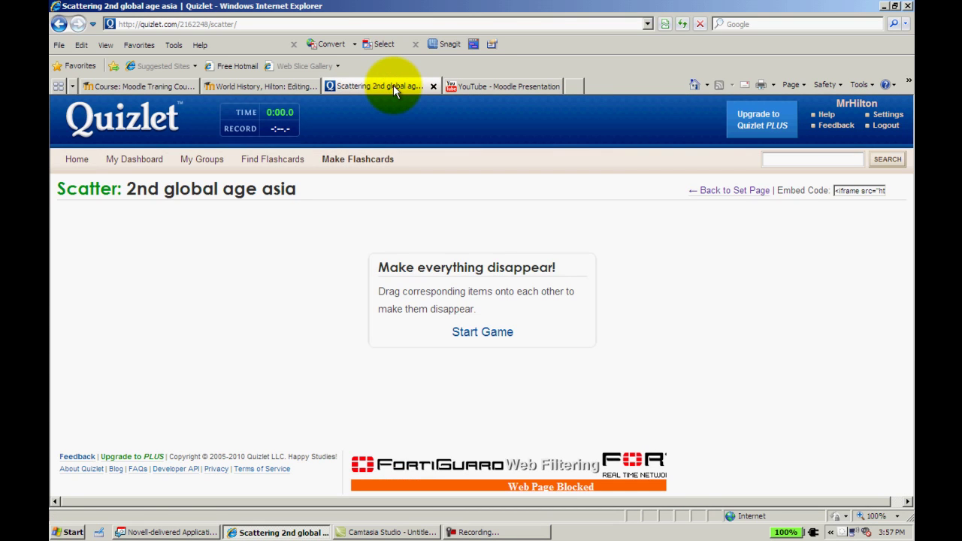
click(849, 193)
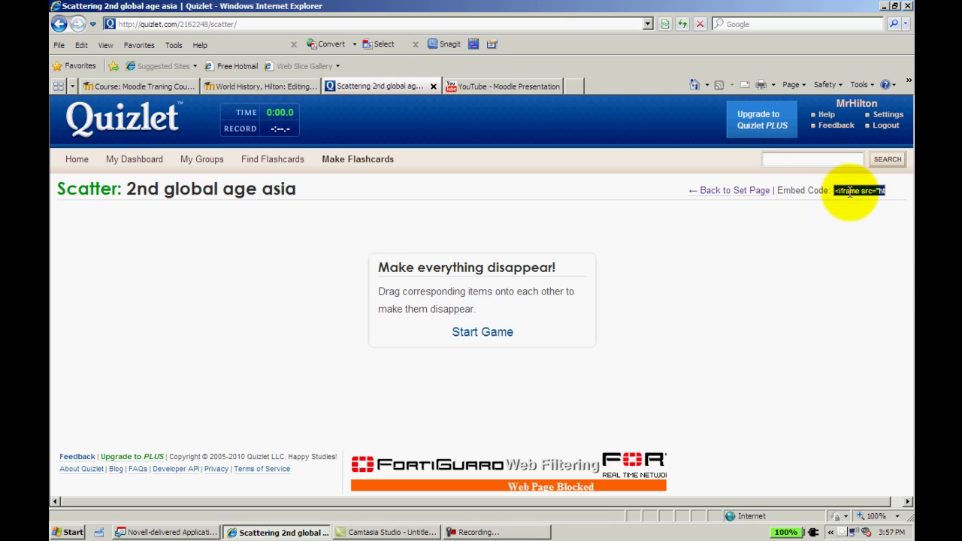
right_click(850, 193)
click(866, 227)
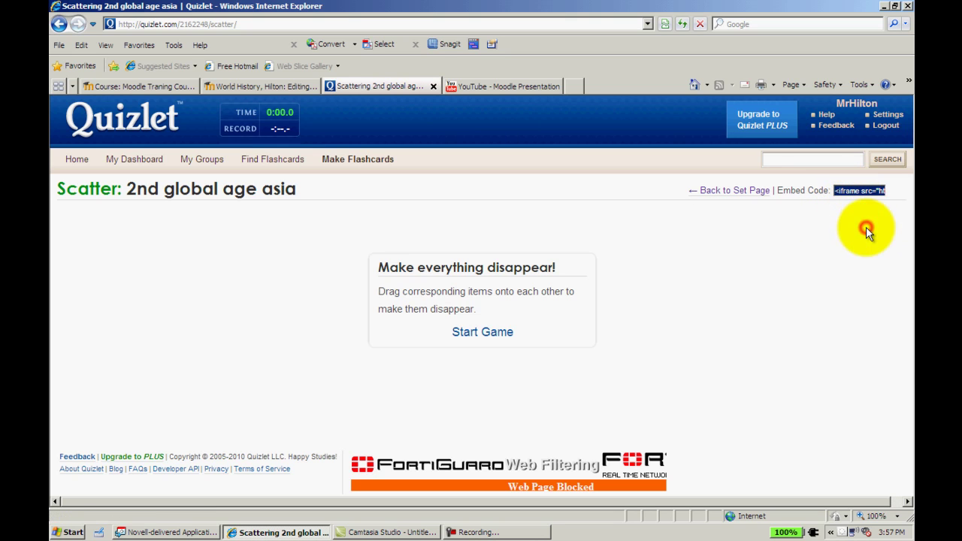
Paste the Quizlet Scatter iframe embed code into the new label's text.
click(280, 87)
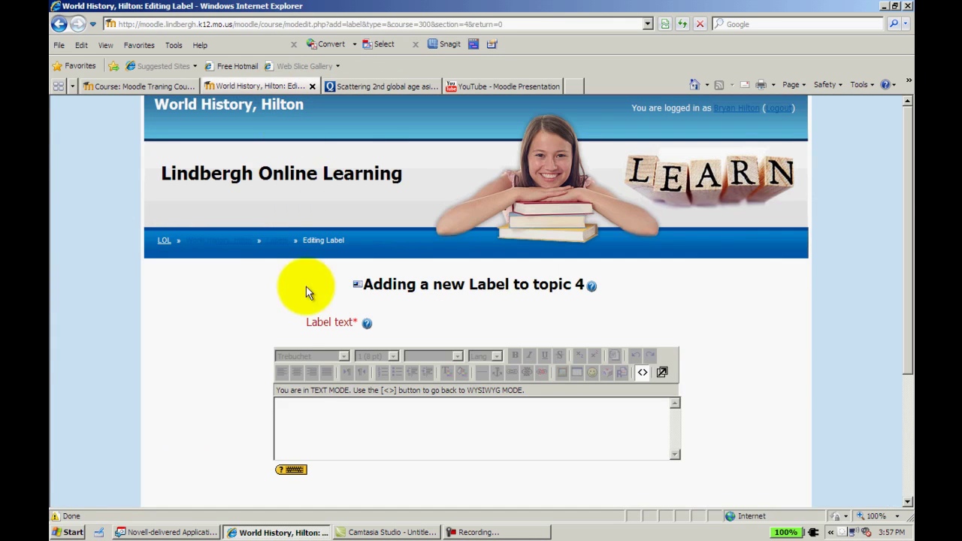
right_click(295, 414)
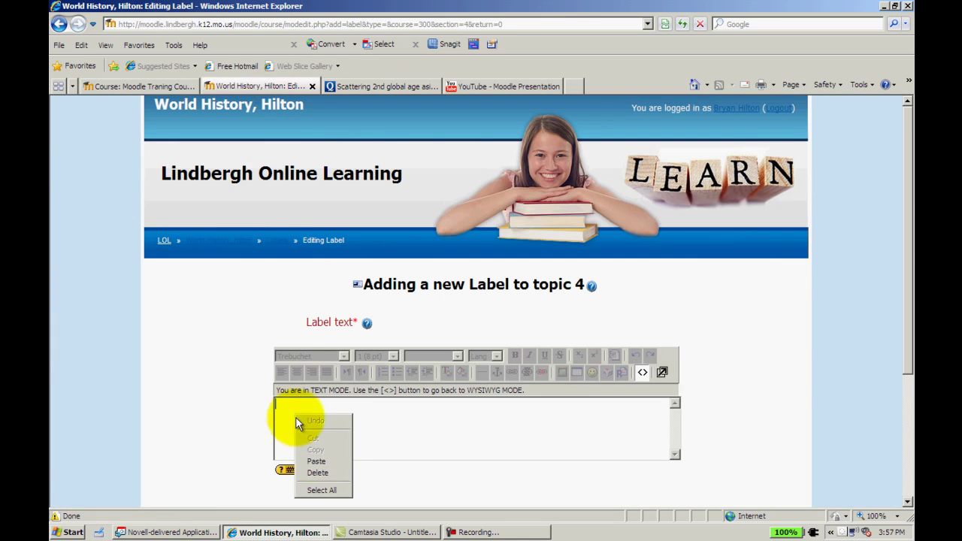
click(317, 462)
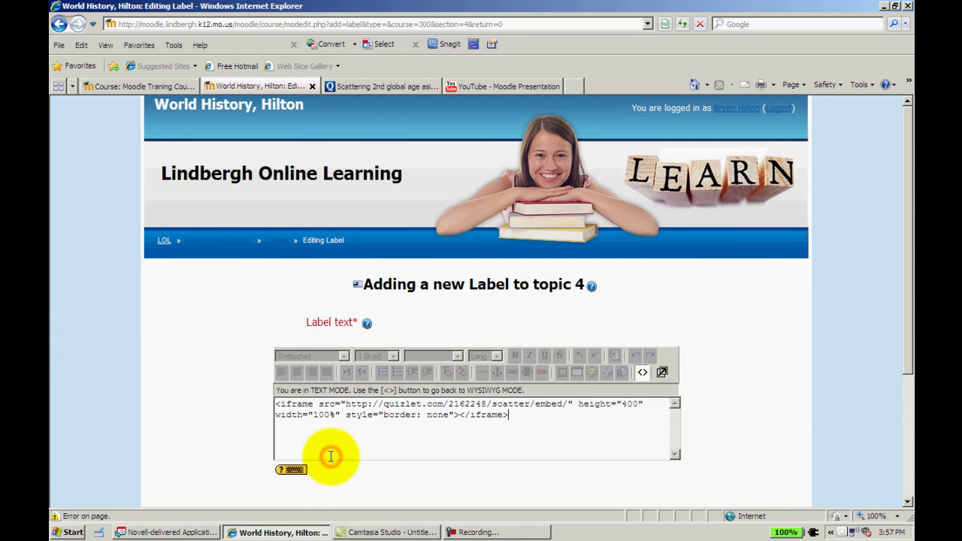
click(373, 90)
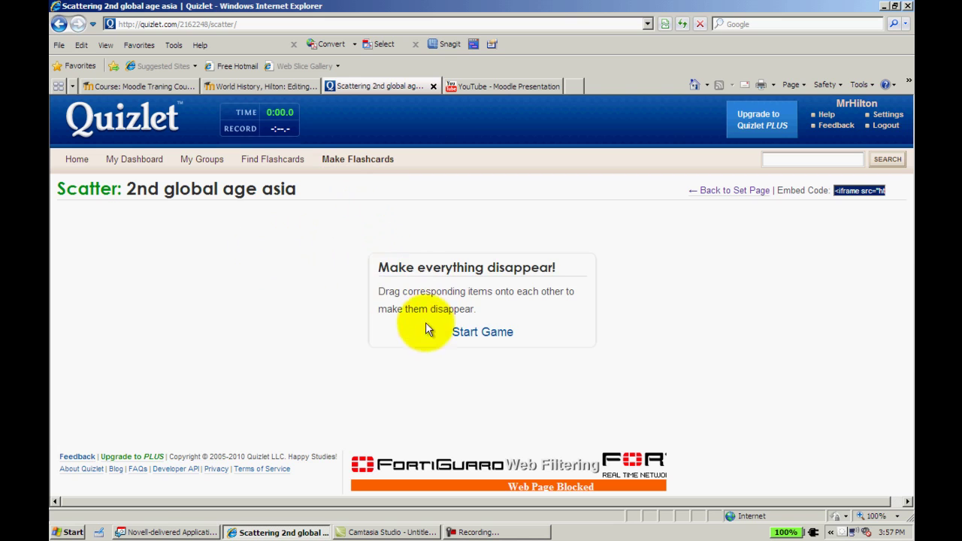
Start a round of the 2nd global age asia Scatter game and drag the Pragmatists card toward Cambodia.
click(457, 335)
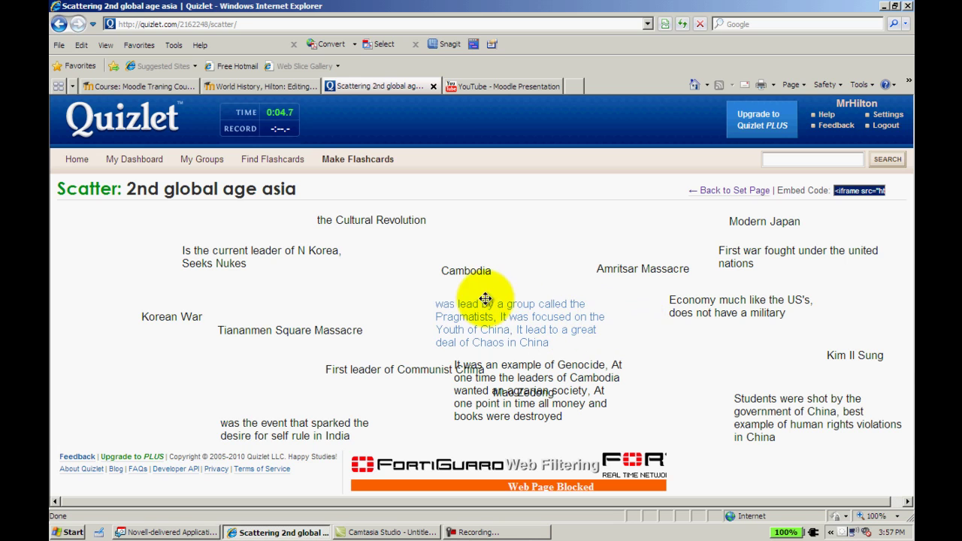
drag(486, 317, 545, 367)
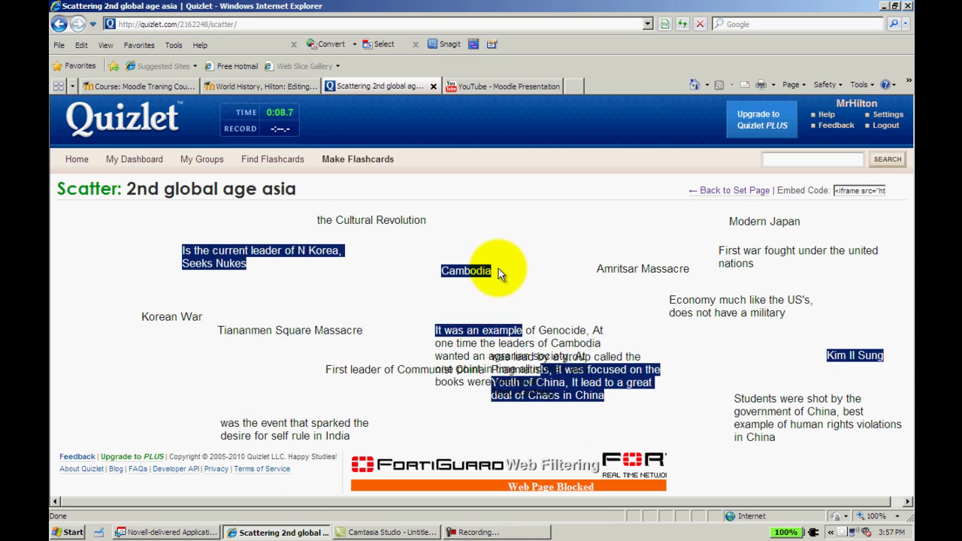
click(535, 271)
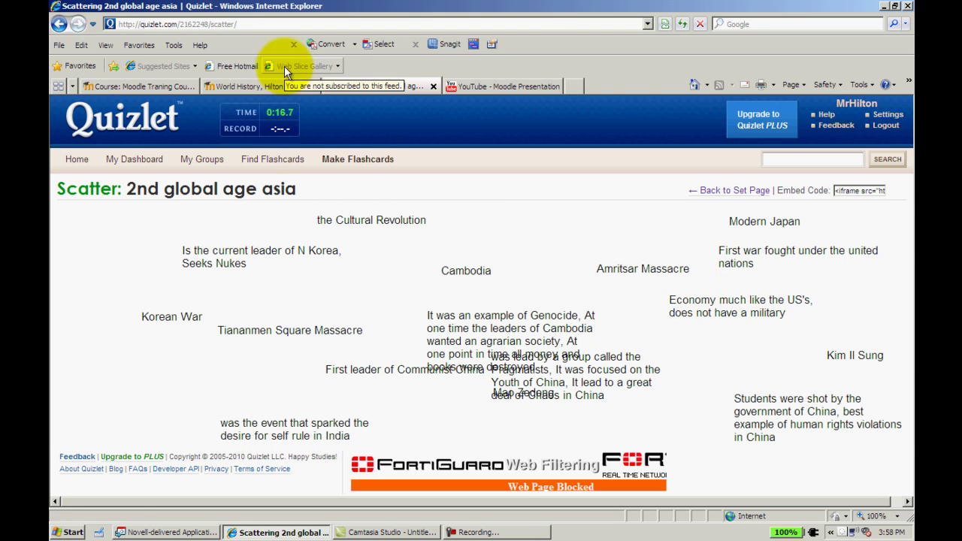
Back in Moodle, preview the Quizlet Scatter embed in the rendered editor, then save the label and return to the course.
click(280, 87)
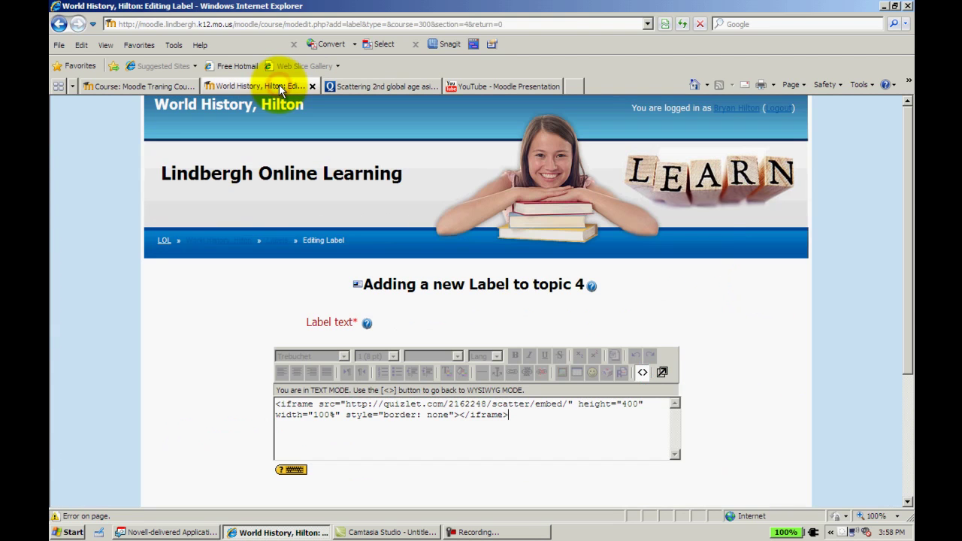
drag(908, 285, 902, 404)
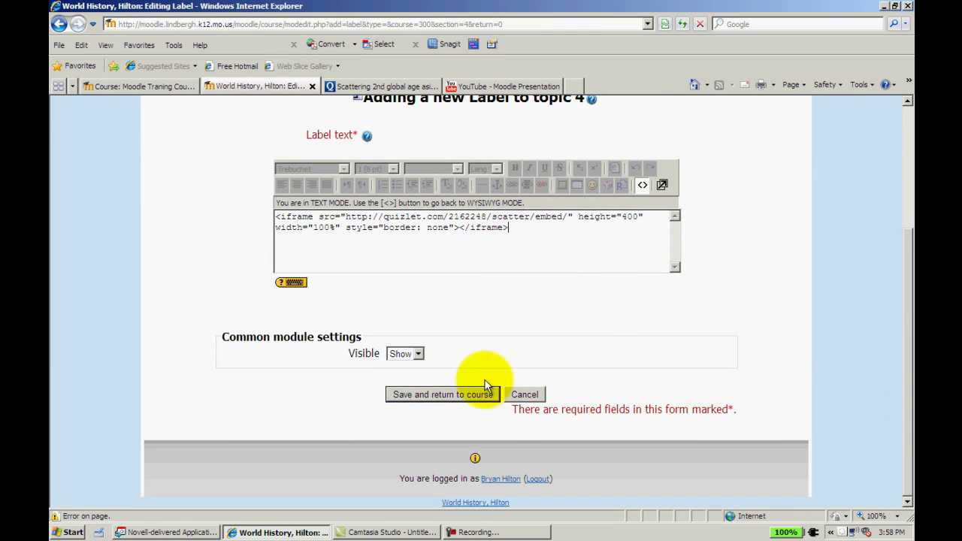
click(643, 186)
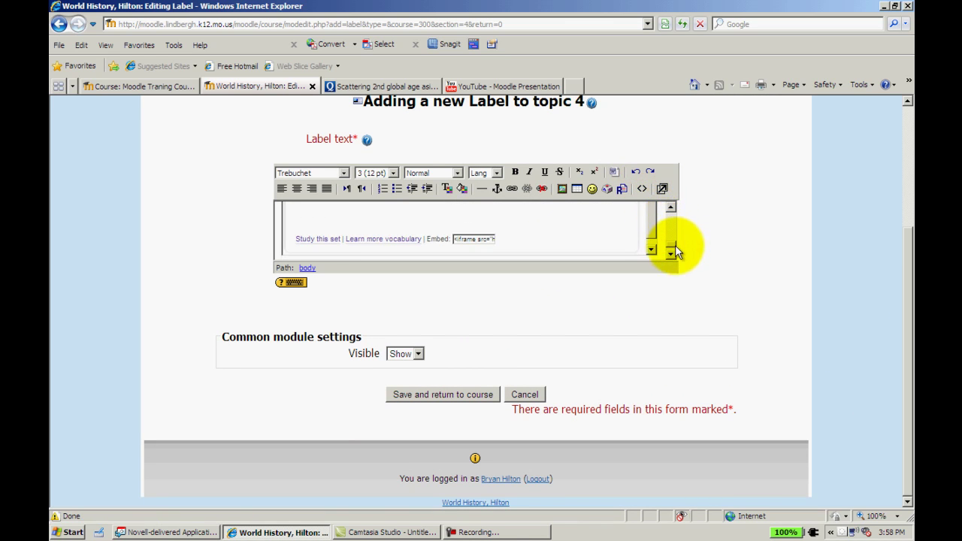
drag(673, 251, 672, 214)
click(494, 393)
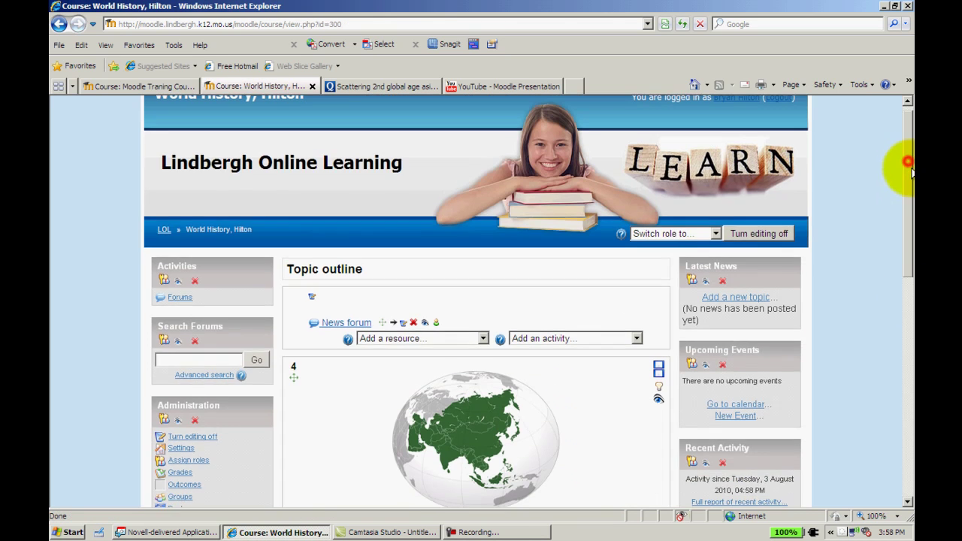
Start the embedded Scatter game on the course page and move the Mao Zedong card around to test matching.
drag(909, 163, 902, 379)
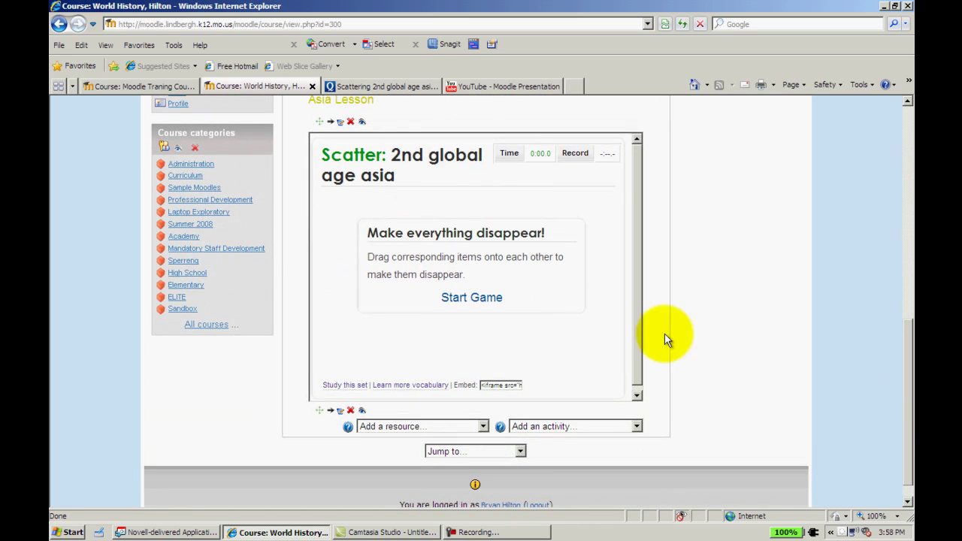
click(475, 296)
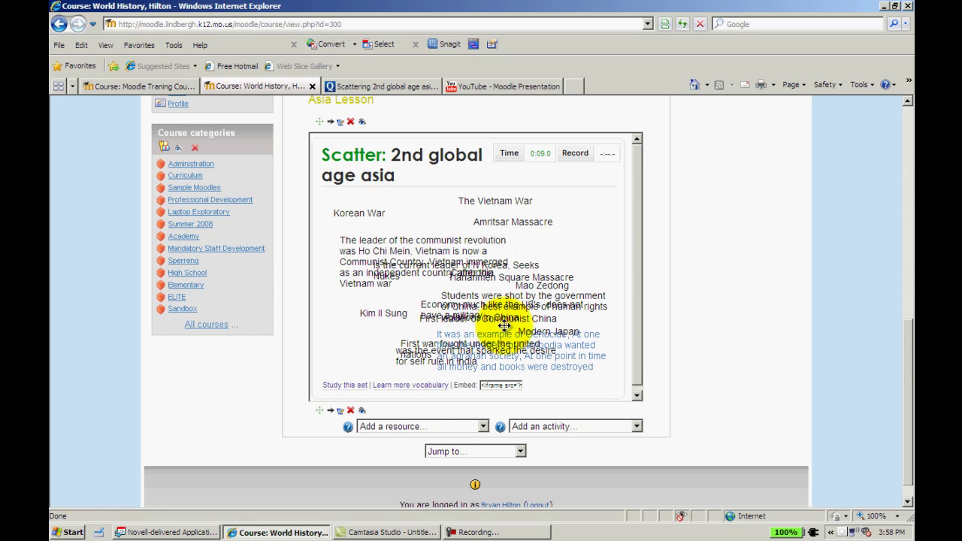
drag(547, 292, 447, 240)
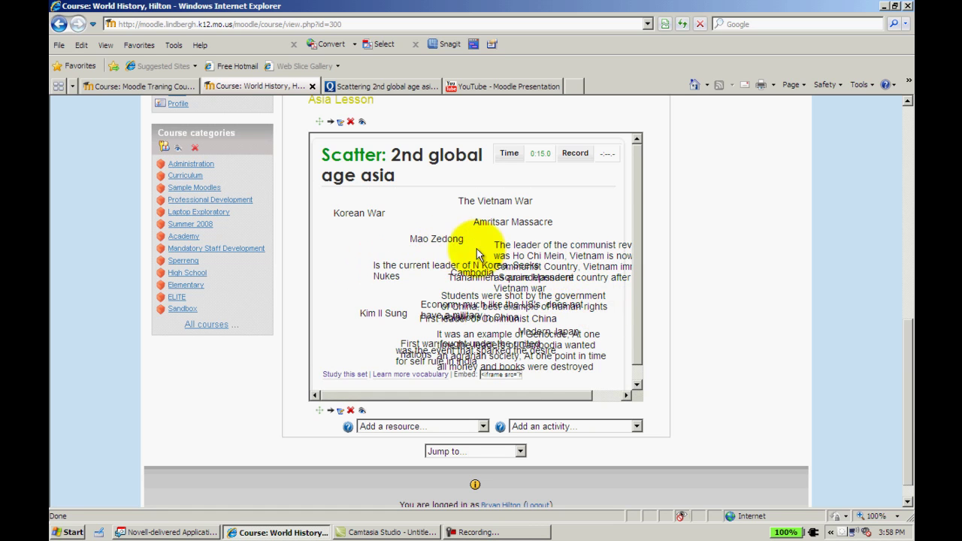
drag(441, 239, 569, 357)
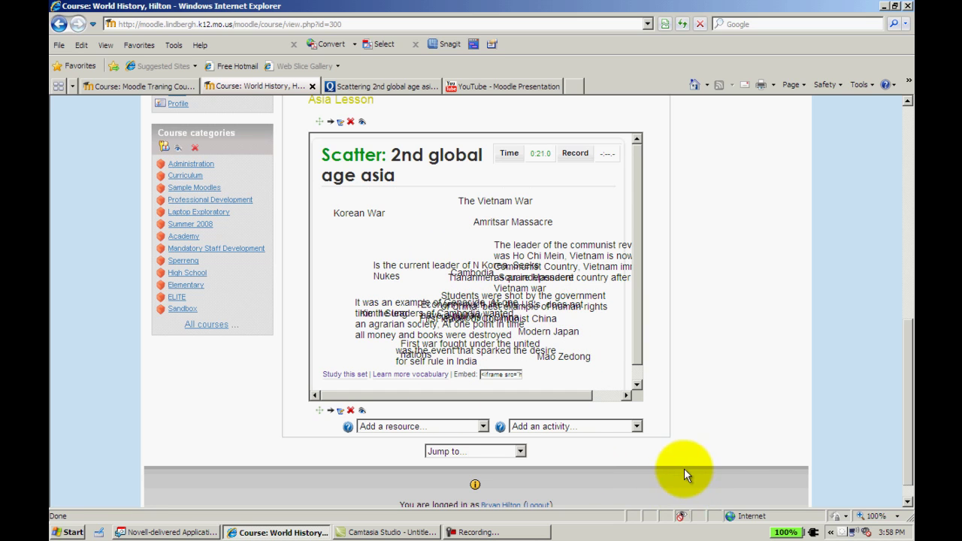
Add a new label to topic 4 and switch its text editor to HTML source mode.
click(481, 427)
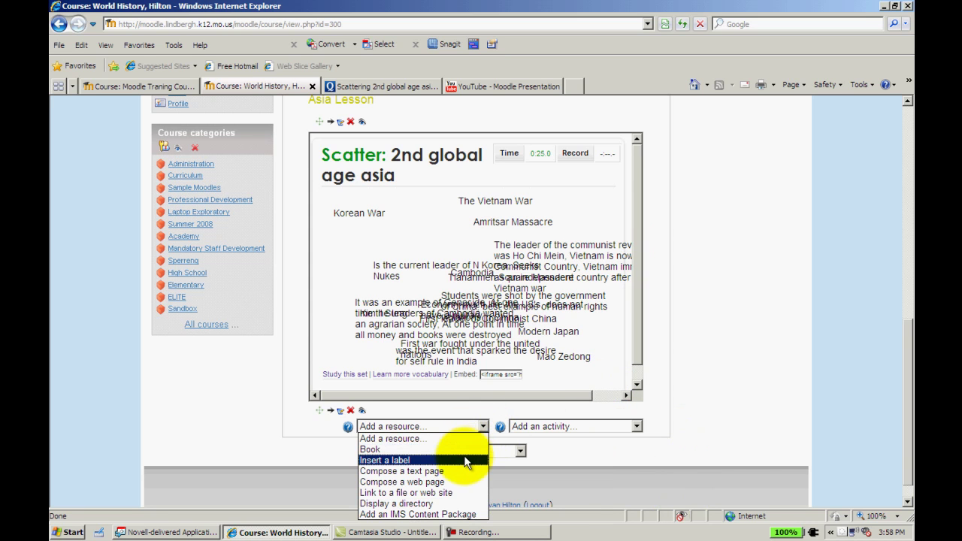
click(465, 460)
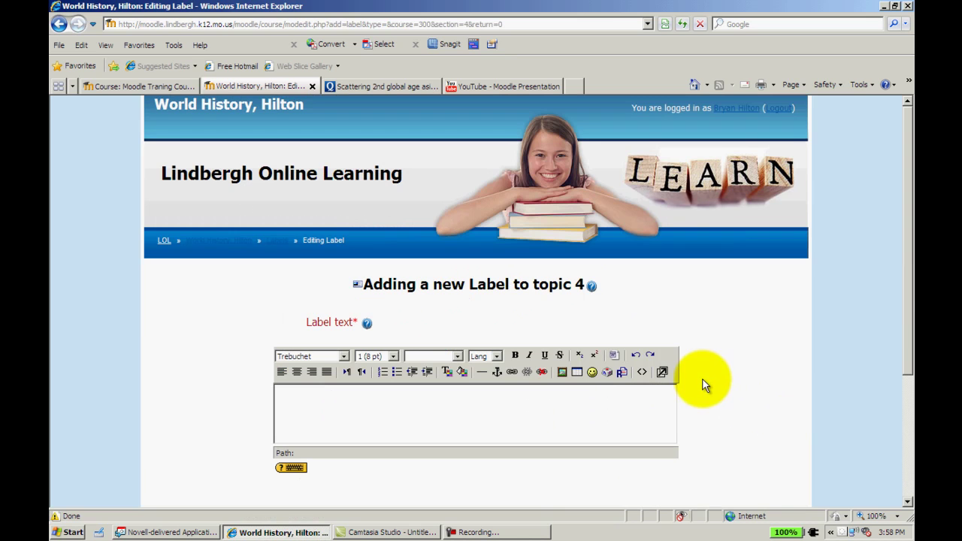
click(644, 372)
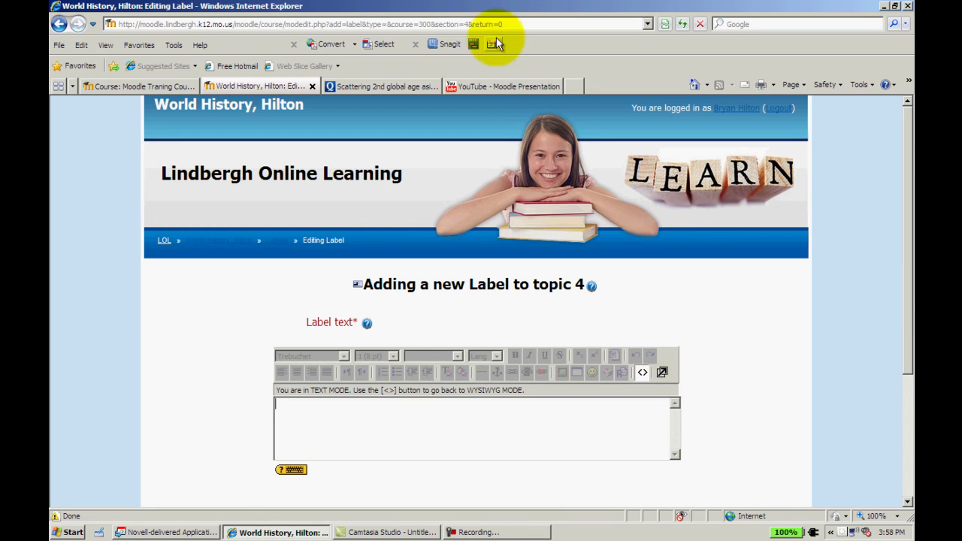
Copy the Moodle Presentation video's embed code from YouTube and return to the Moodle label form.
click(494, 82)
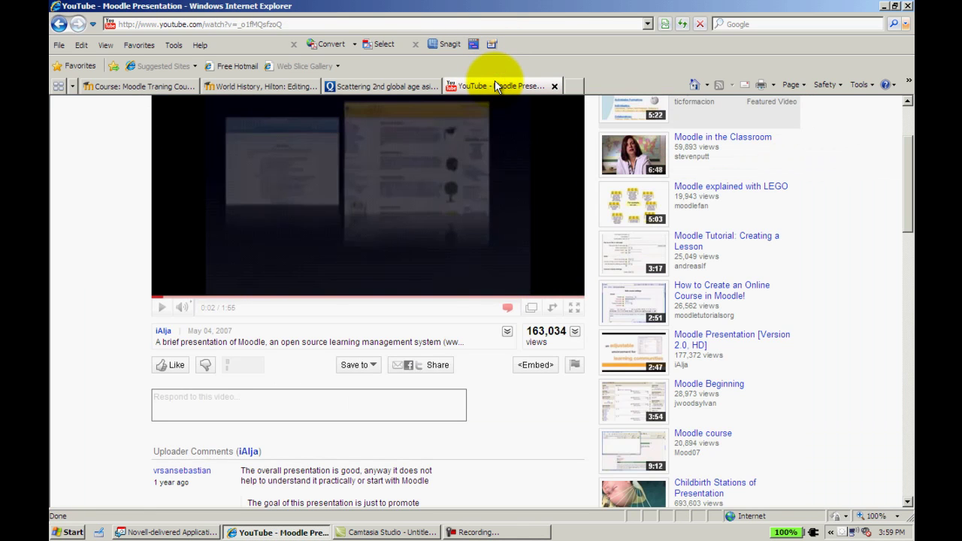
click(536, 365)
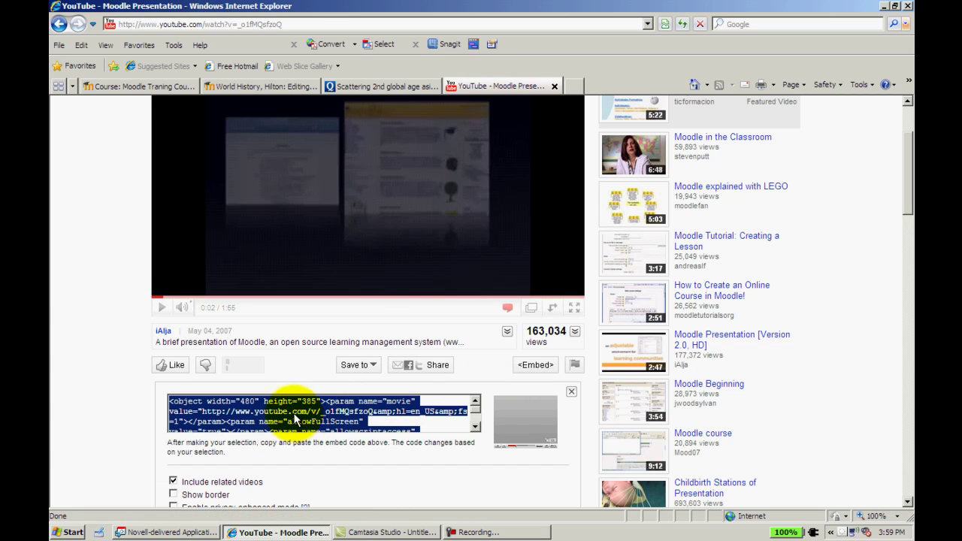
right_click(296, 419)
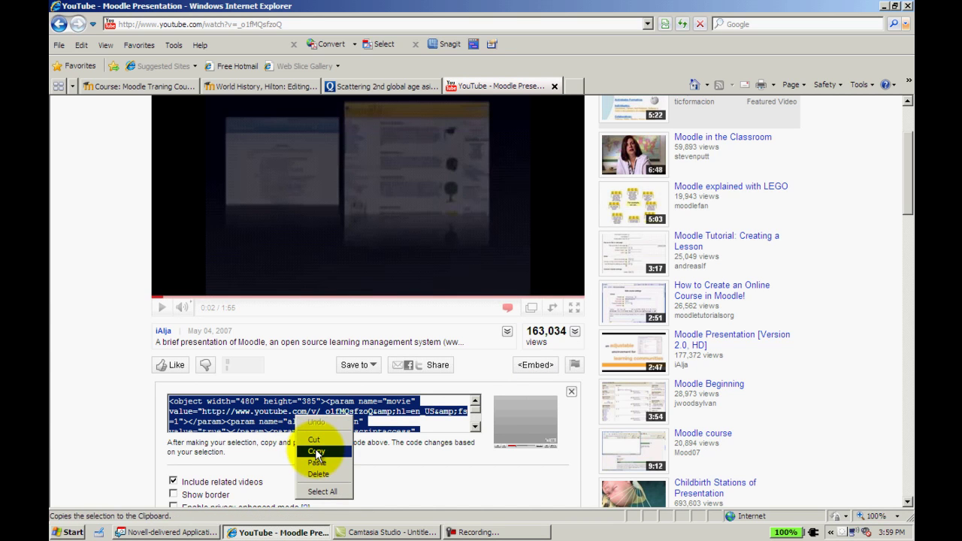
click(315, 452)
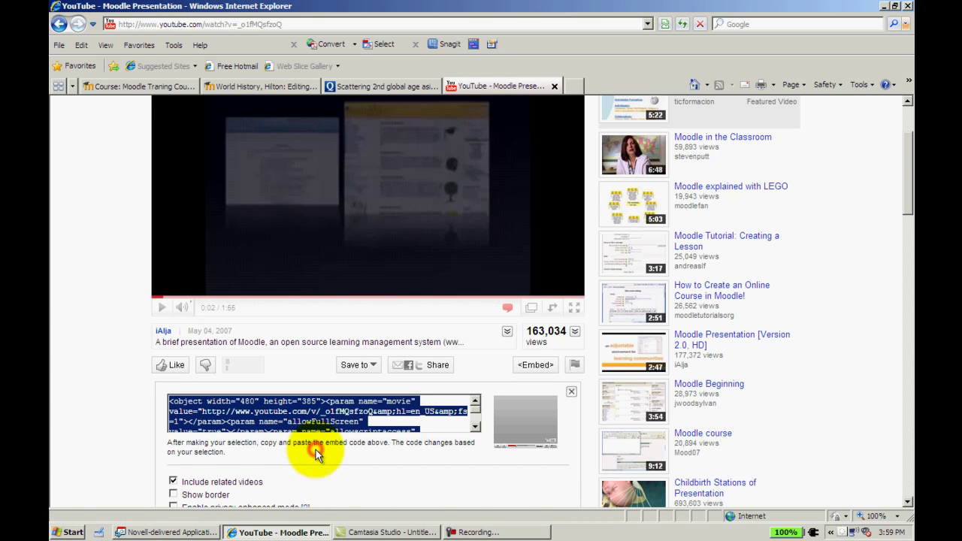
click(283, 86)
Paste the YouTube embed code into the topic 4 label, preview the video, and save it.
right_click(442, 434)
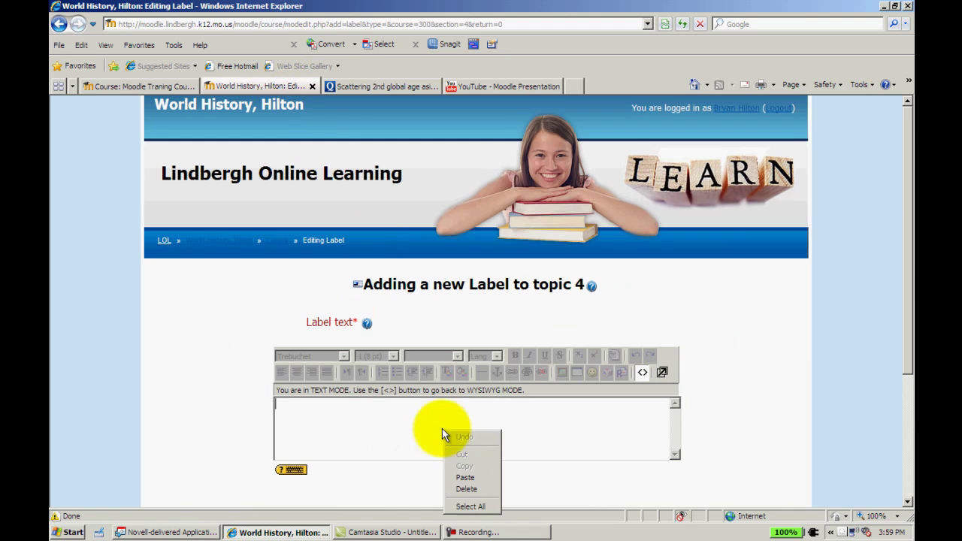
click(485, 479)
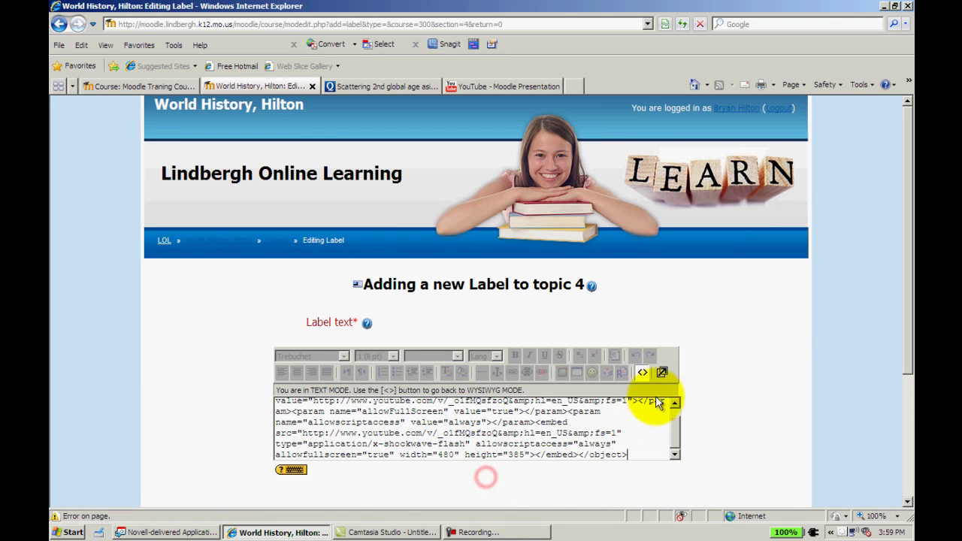
click(644, 376)
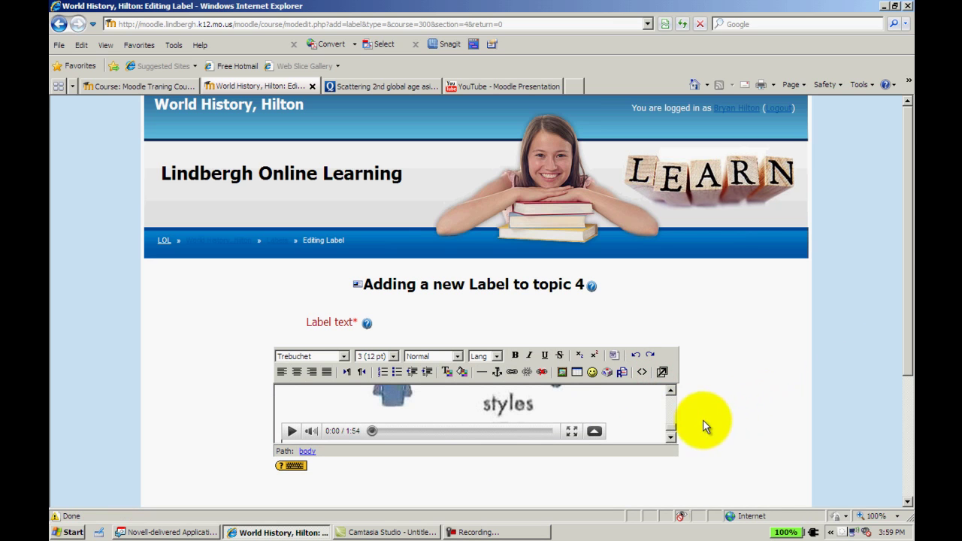
drag(673, 423, 793, 388)
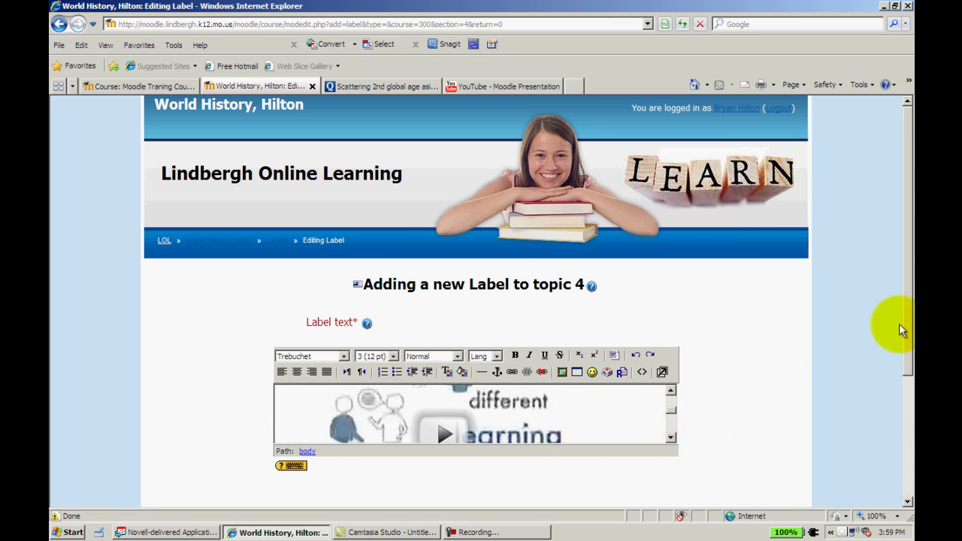
drag(912, 320, 906, 436)
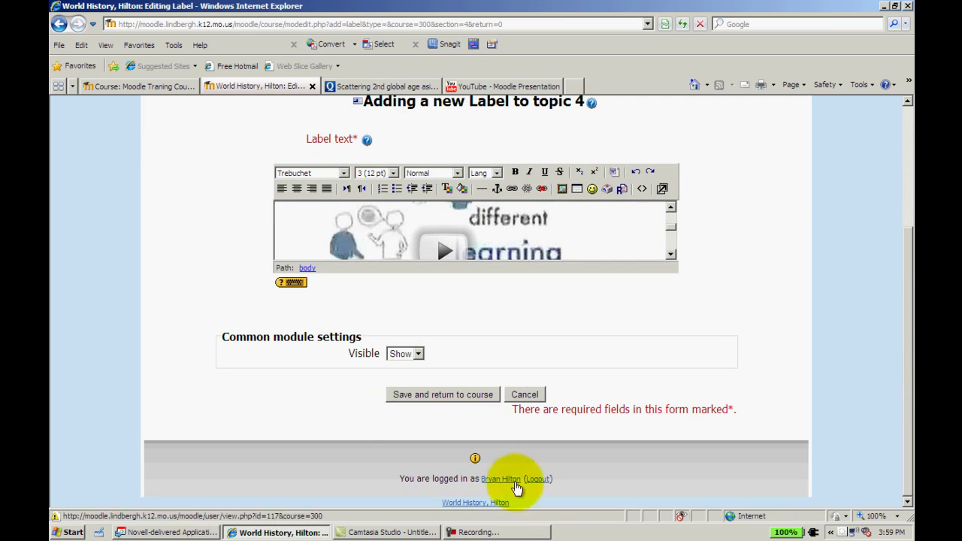
click(440, 393)
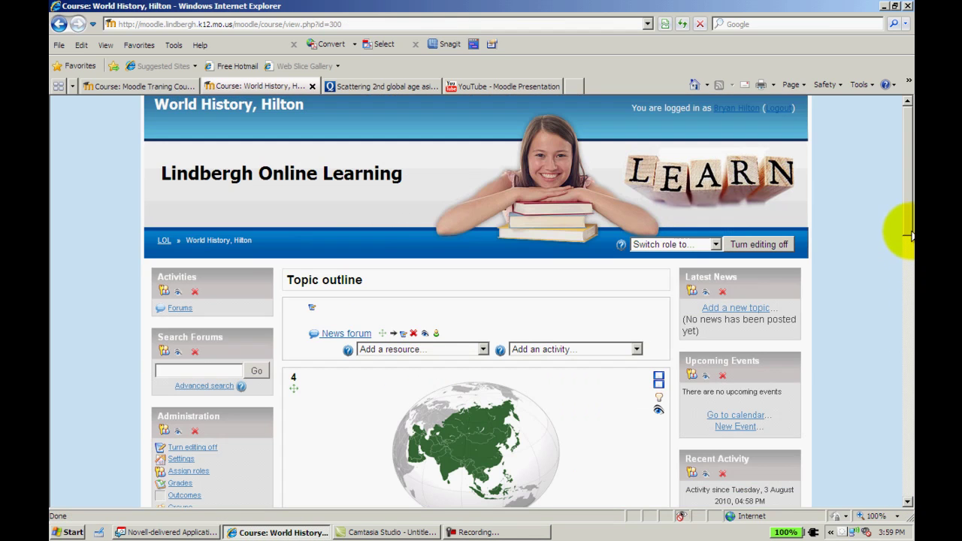
Play the embedded Moodle Presentation video below the Scatter game, lowering and then muting the volume.
drag(906, 213, 909, 409)
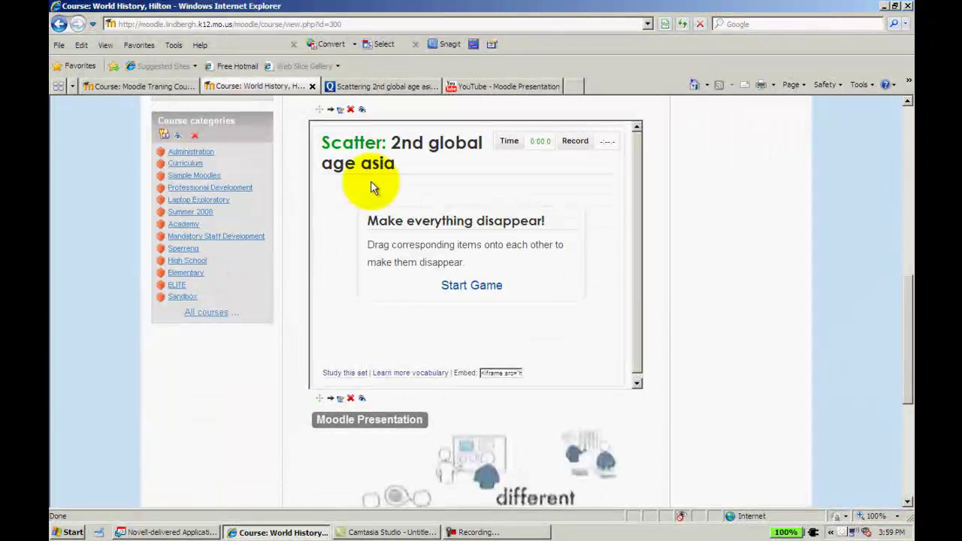
drag(905, 376, 911, 453)
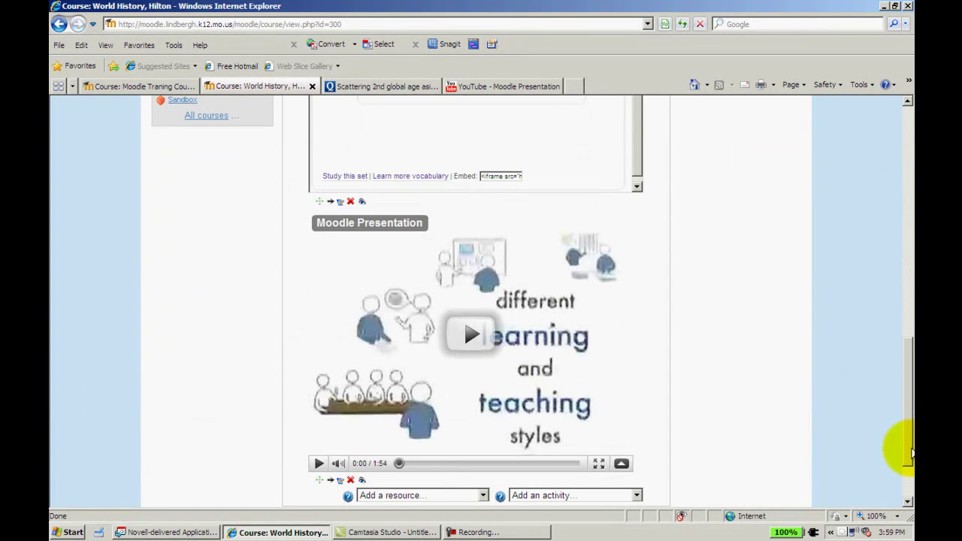
click(319, 463)
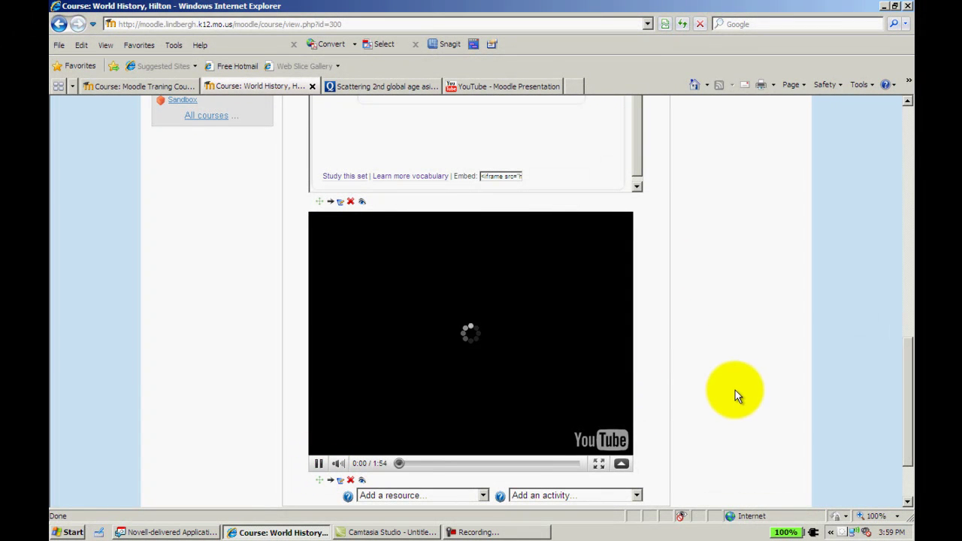
key(XF86AudioLowerVolume)
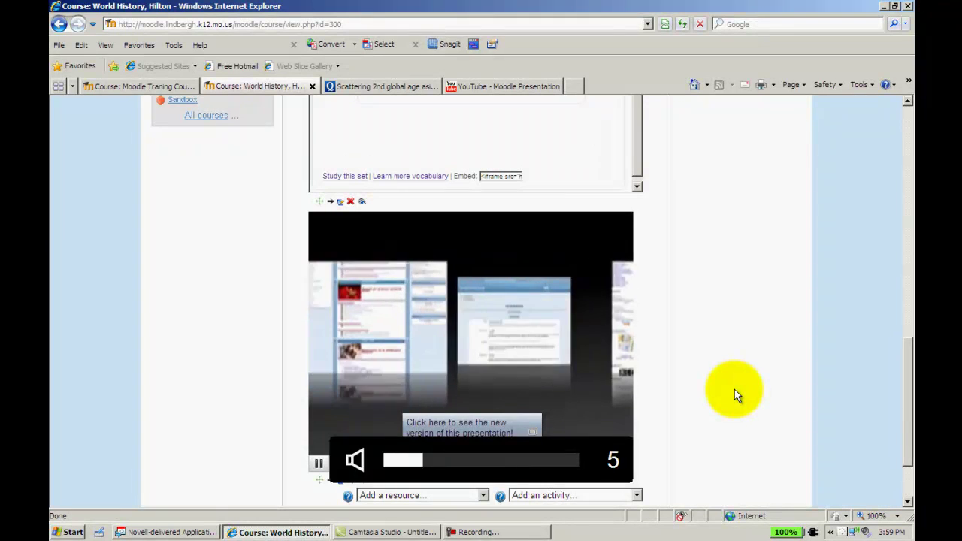
key(XF86AudioMute)
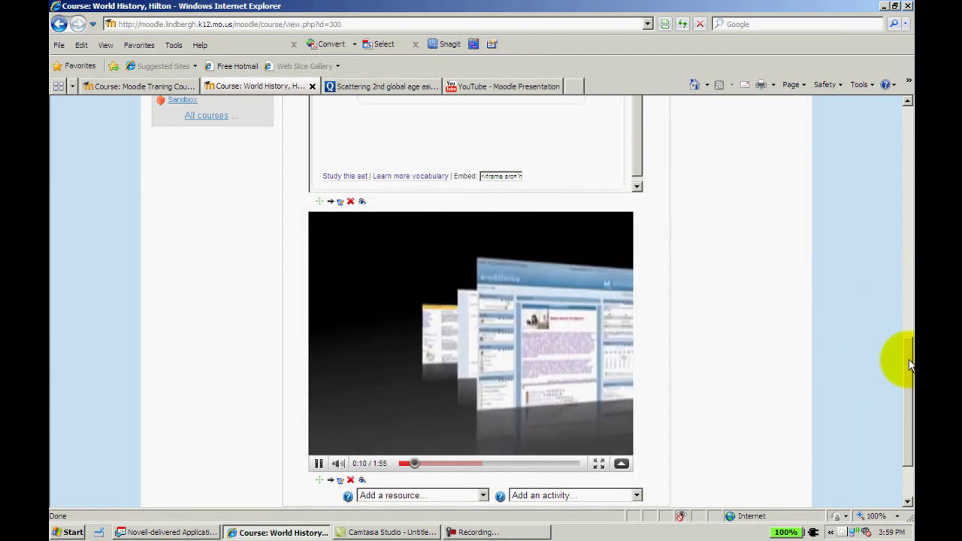
mouse_move(908, 364)
mouse_down()
mouse_move(904, 186)
mouse_move(911, 372)
mouse_up()
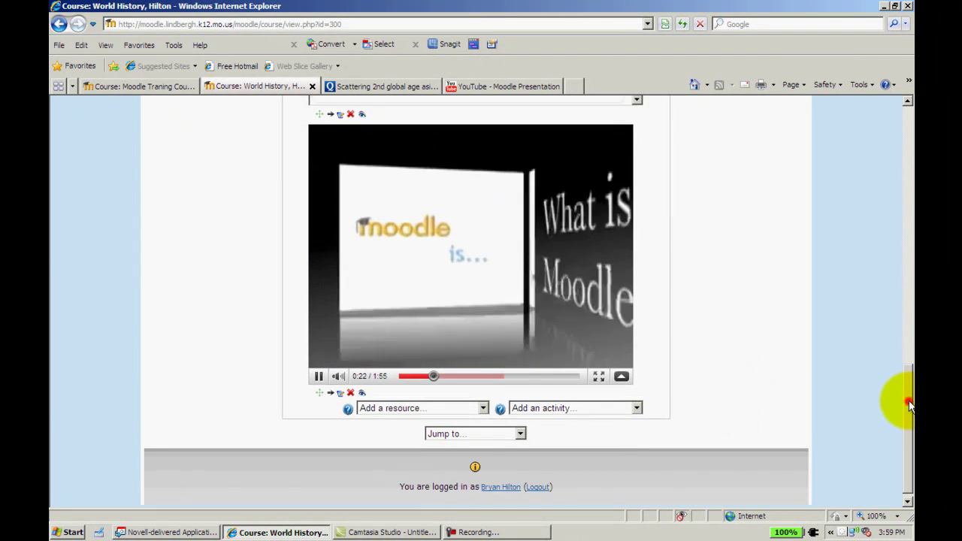
drag(908, 397, 911, 218)
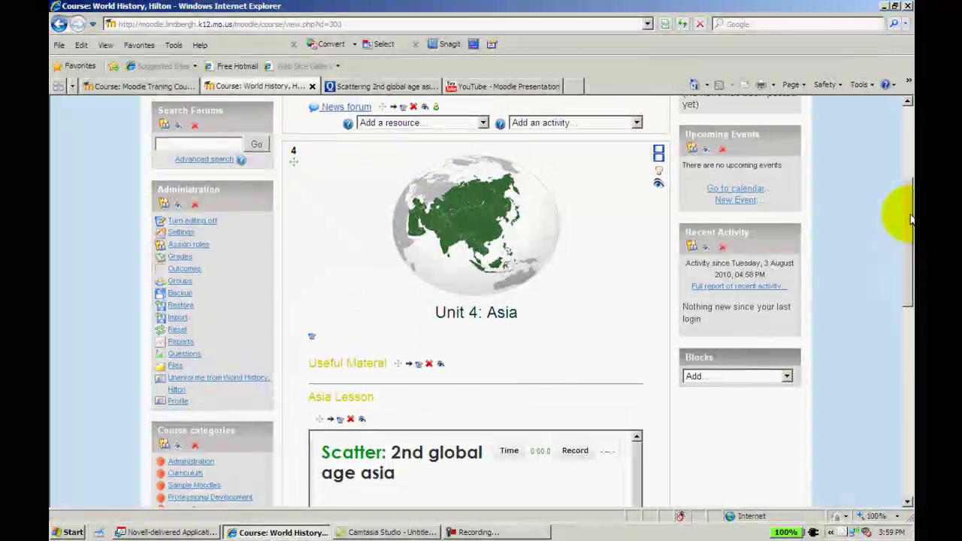